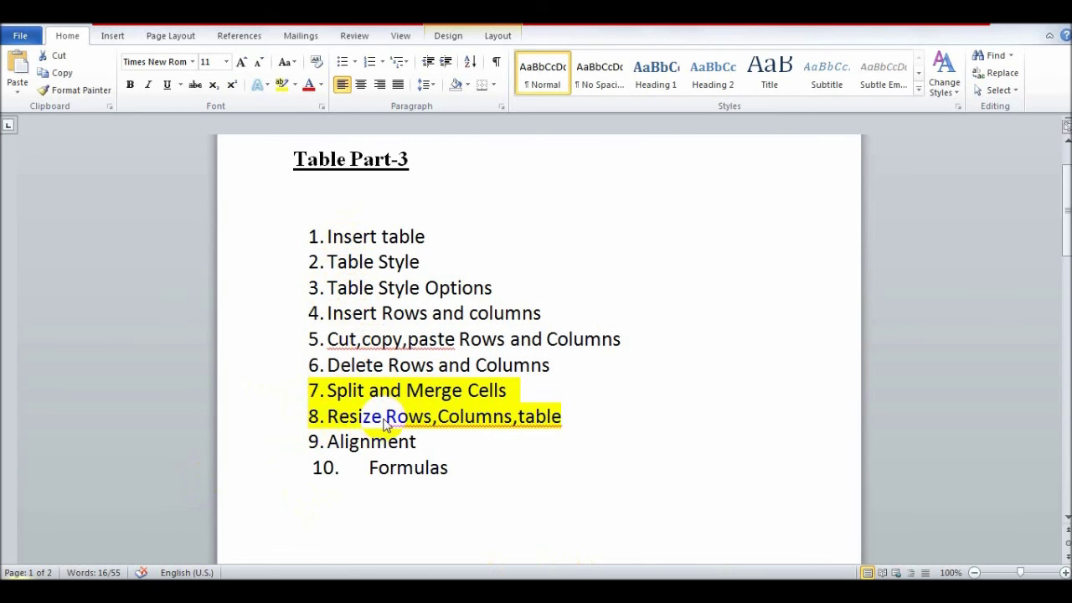
# Set the height of the roll number 1 row in the marks table on page 2 to 1 cm
pyautogui.click(683, 448)
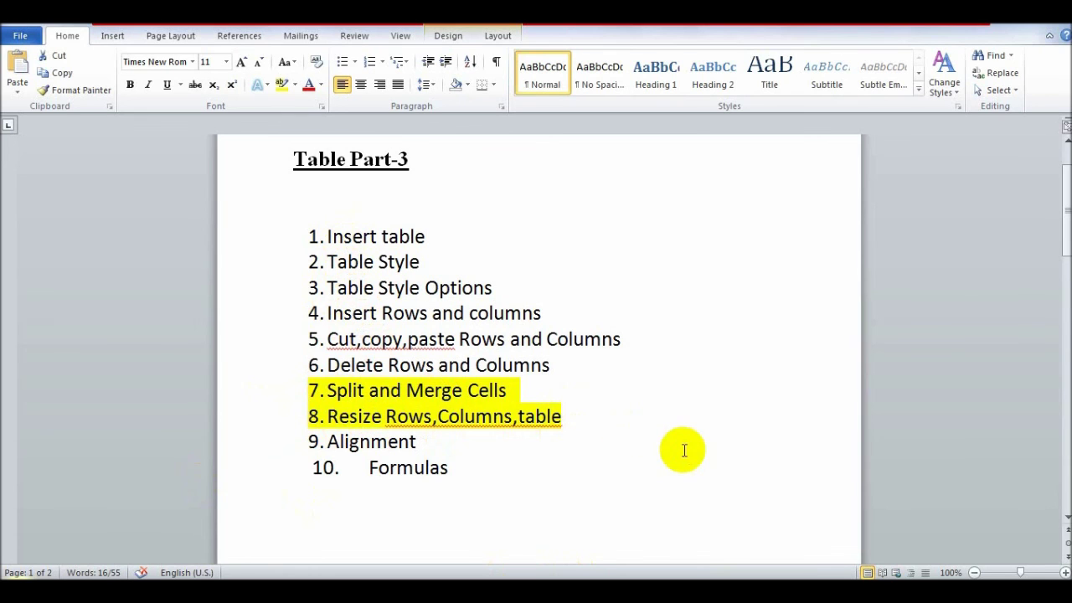
pyautogui.scroll(-10, 682, 450)
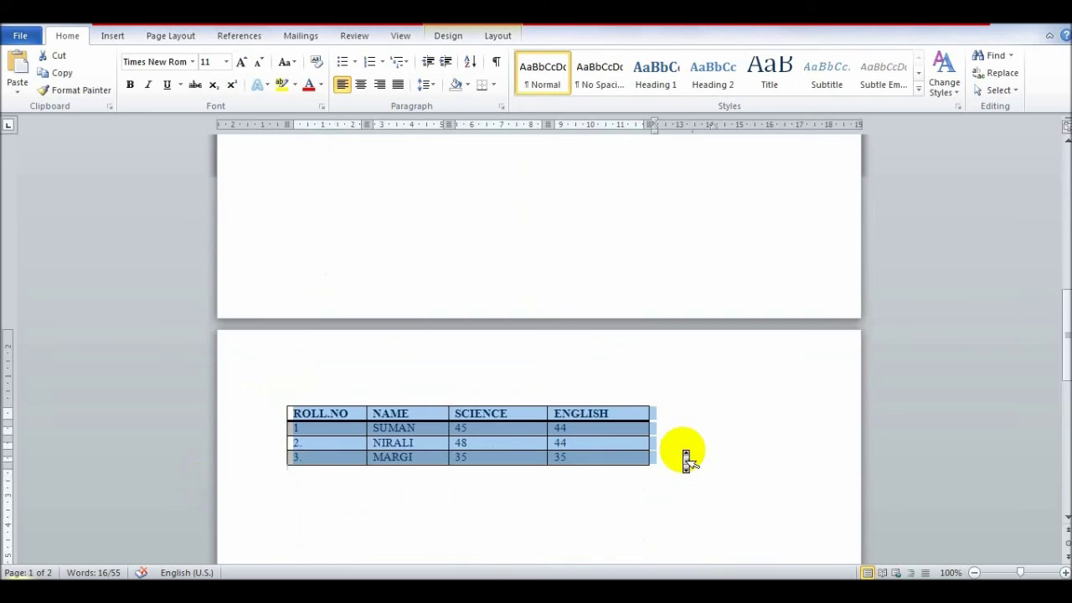
pyautogui.click(477, 495)
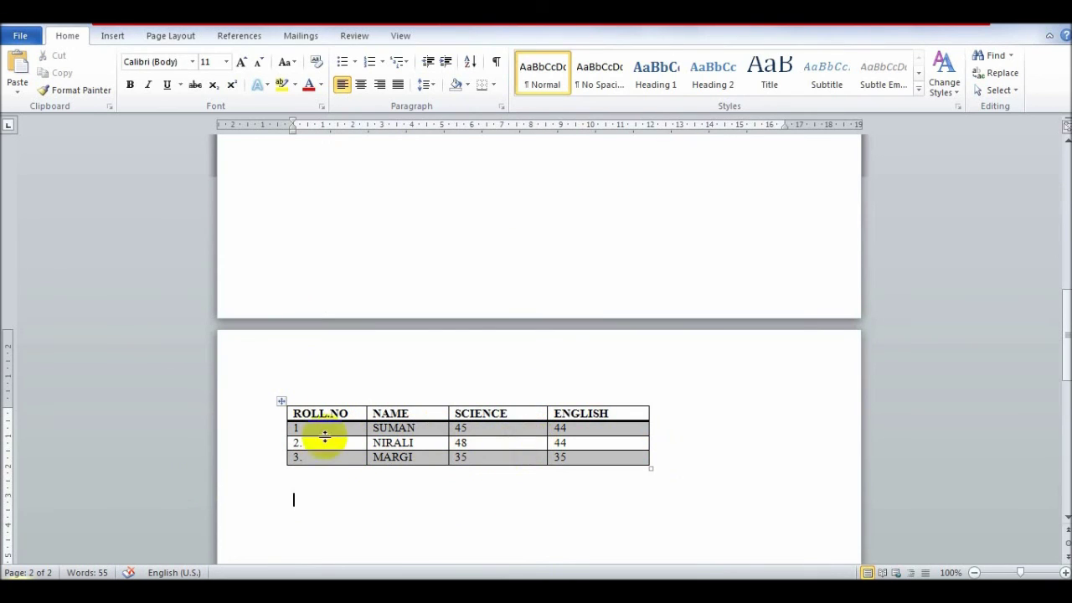
pyautogui.click(286, 429)
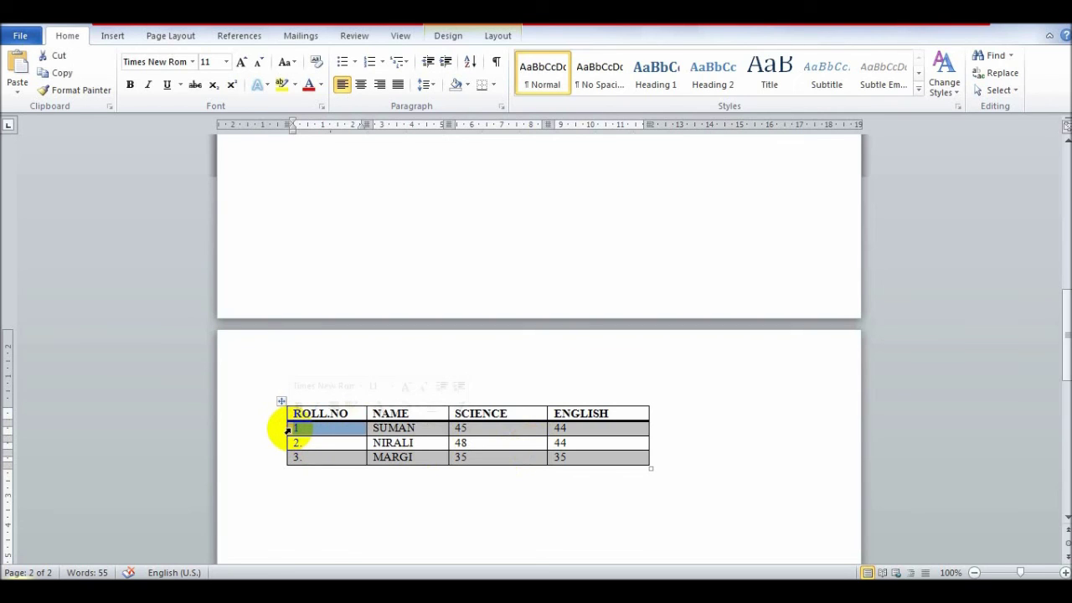
pyautogui.moveTo(288, 429); pyautogui.dragTo(582, 432)
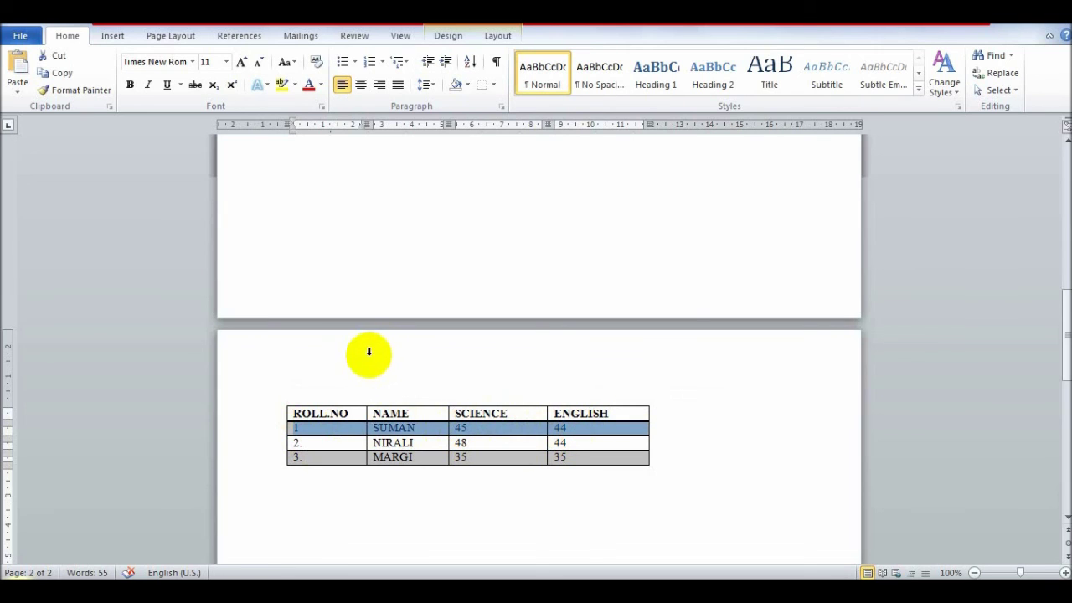
pyautogui.click(497, 36)
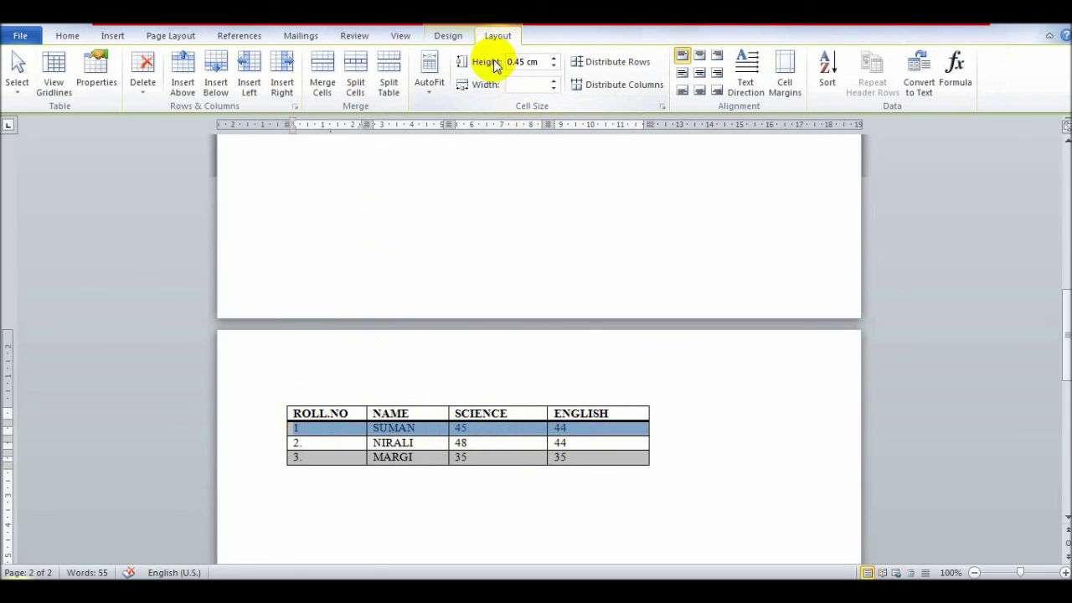
pyautogui.click(554, 59)
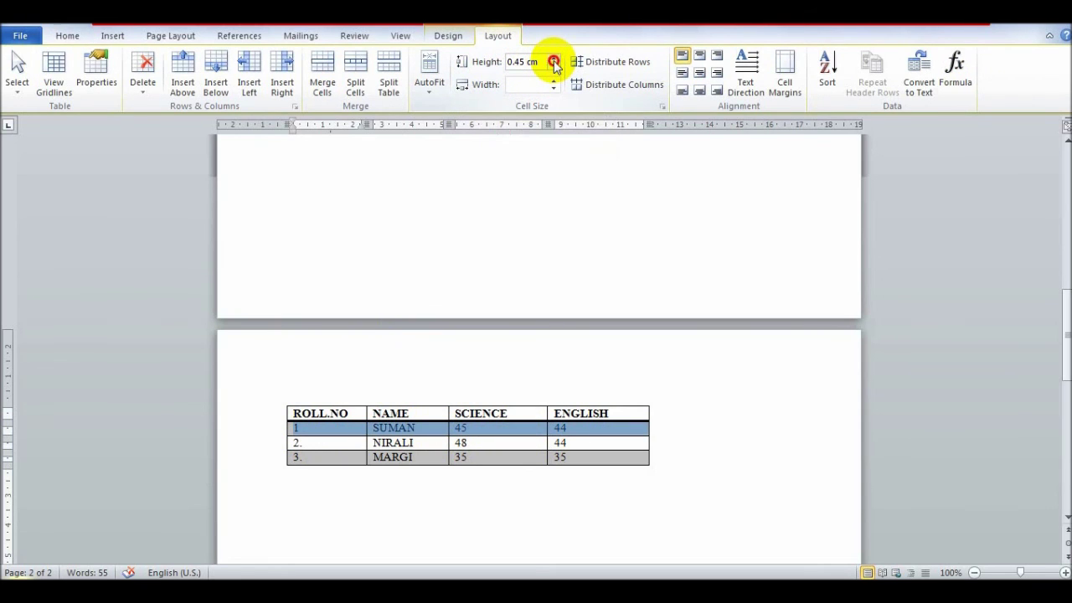
pyautogui.click(553, 59)
pyautogui.click(554, 59)
pyautogui.click(554, 58)
pyautogui.click(554, 59)
pyautogui.click(554, 58)
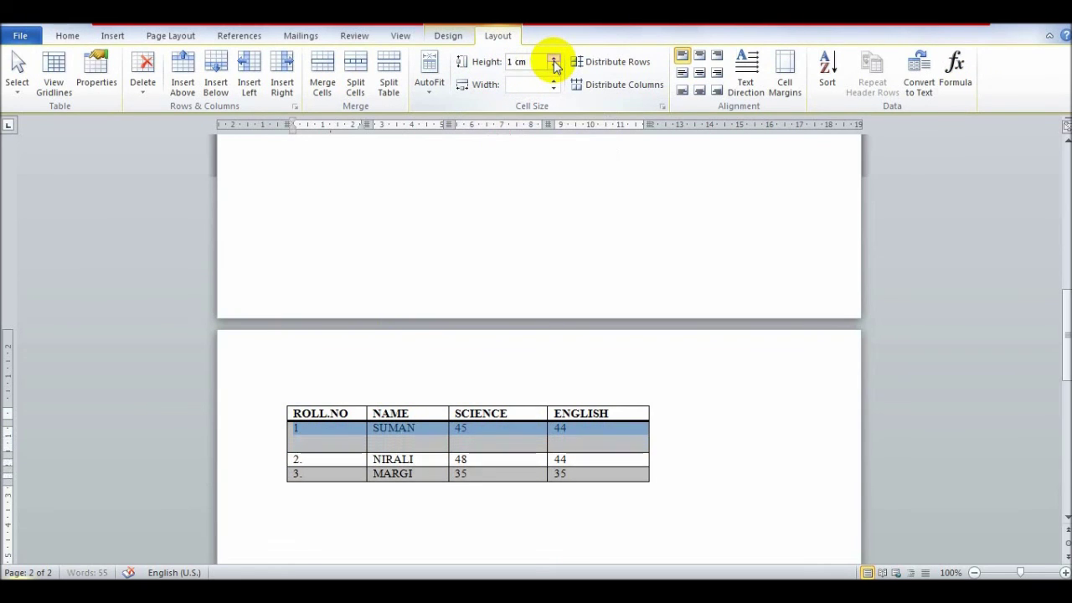
# Reduce the height of the roll number 1 row to 0.4 cm
pyautogui.click(553, 67)
pyautogui.click(554, 67)
pyautogui.click(554, 67)
pyautogui.click(554, 67)
pyautogui.click(554, 67)
pyautogui.click(554, 67)
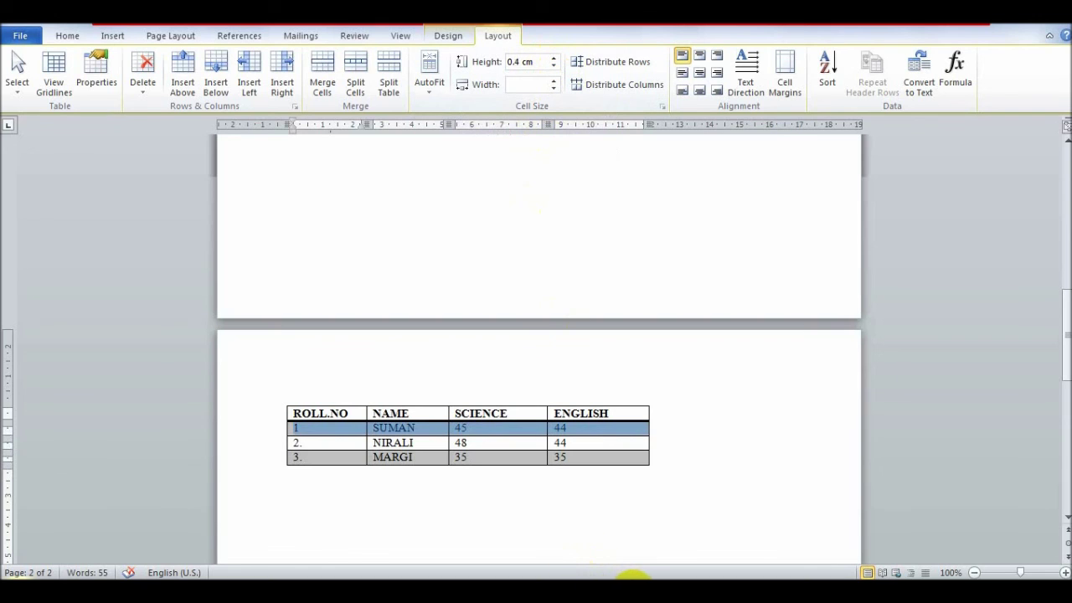
pyautogui.click(630, 591)
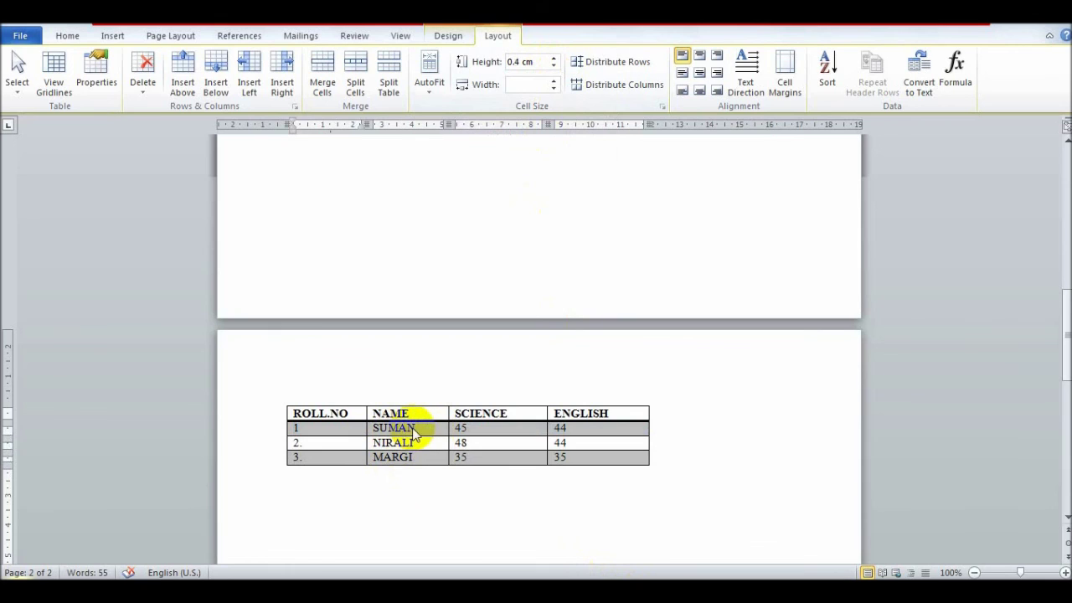
# Widen only the name cell in the roll number 1 row to 3.4 cm
pyautogui.click(406, 435)
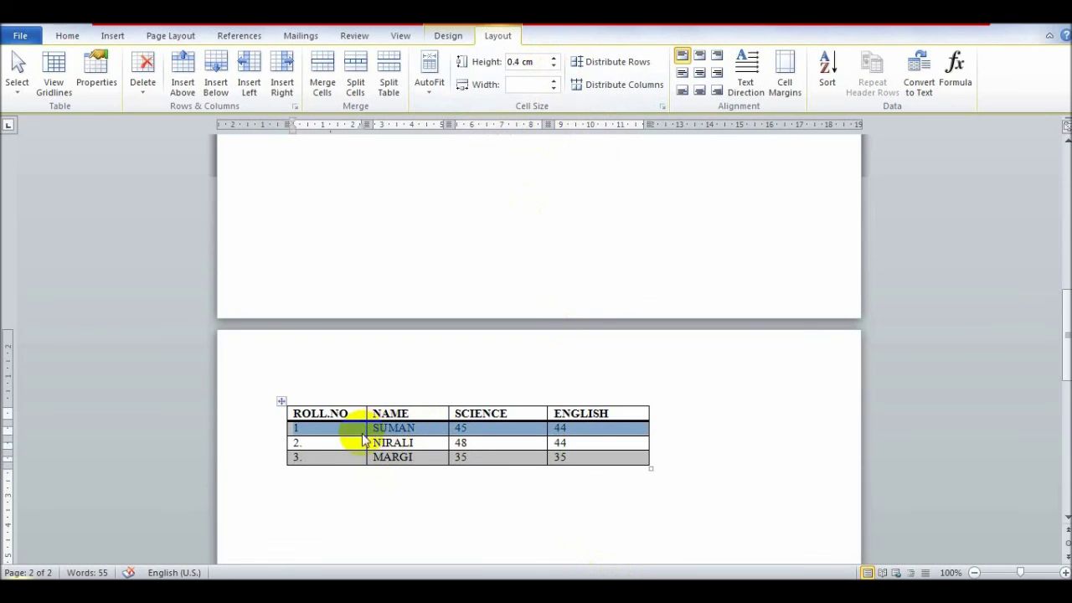
pyautogui.click(368, 436)
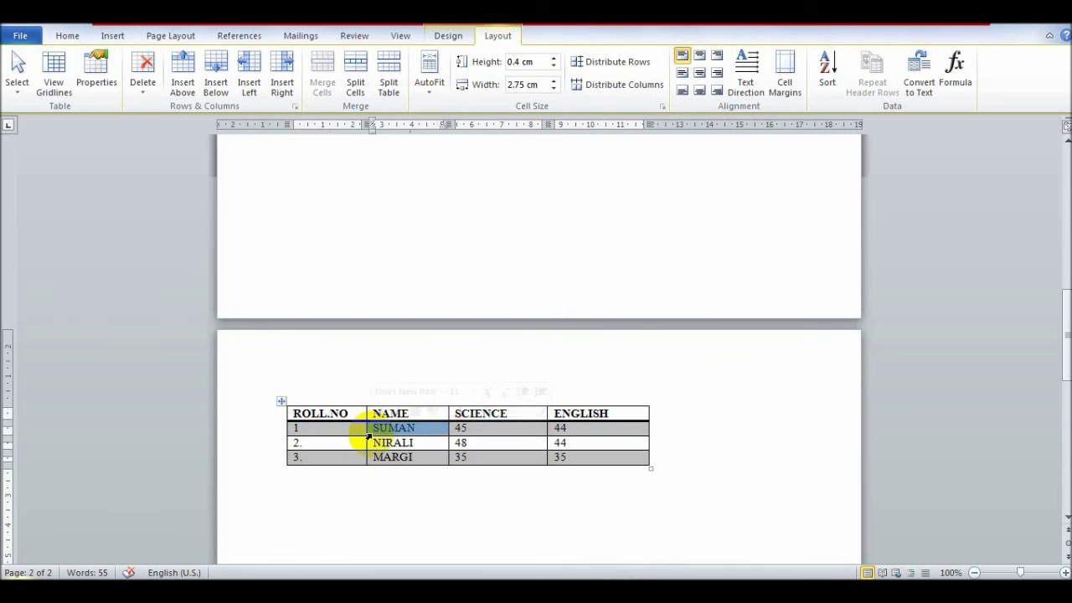
pyautogui.click(553, 83)
pyautogui.click(553, 82)
pyautogui.click(554, 82)
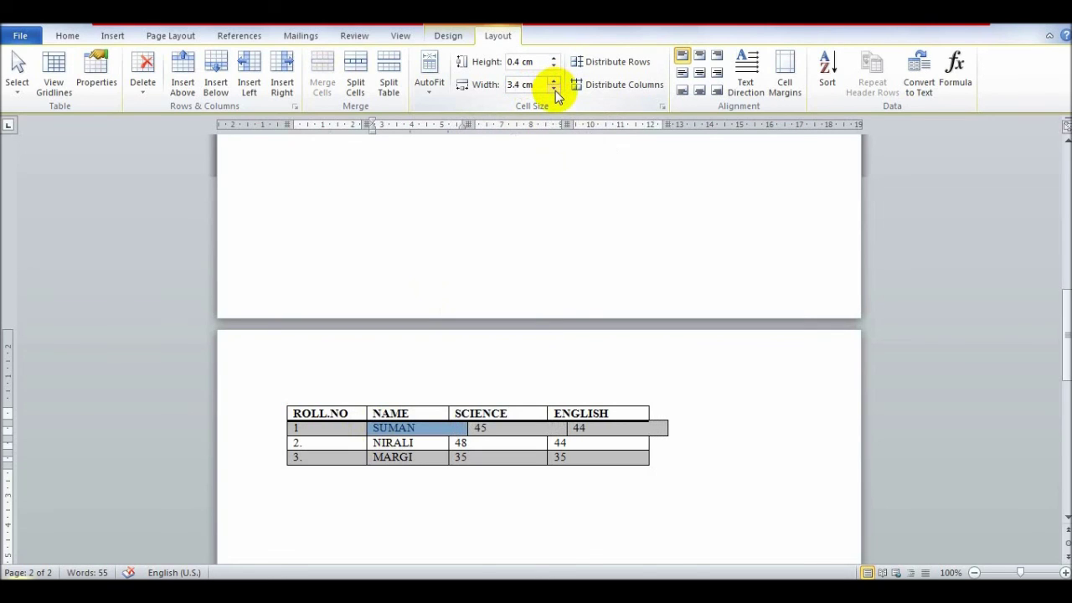
# Narrow the name cell in the roll number 1 row to 2.8 cm
pyautogui.click(553, 88)
pyautogui.click(554, 88)
pyautogui.click(553, 88)
pyautogui.click(553, 79)
pyautogui.click(553, 80)
pyautogui.click(554, 89)
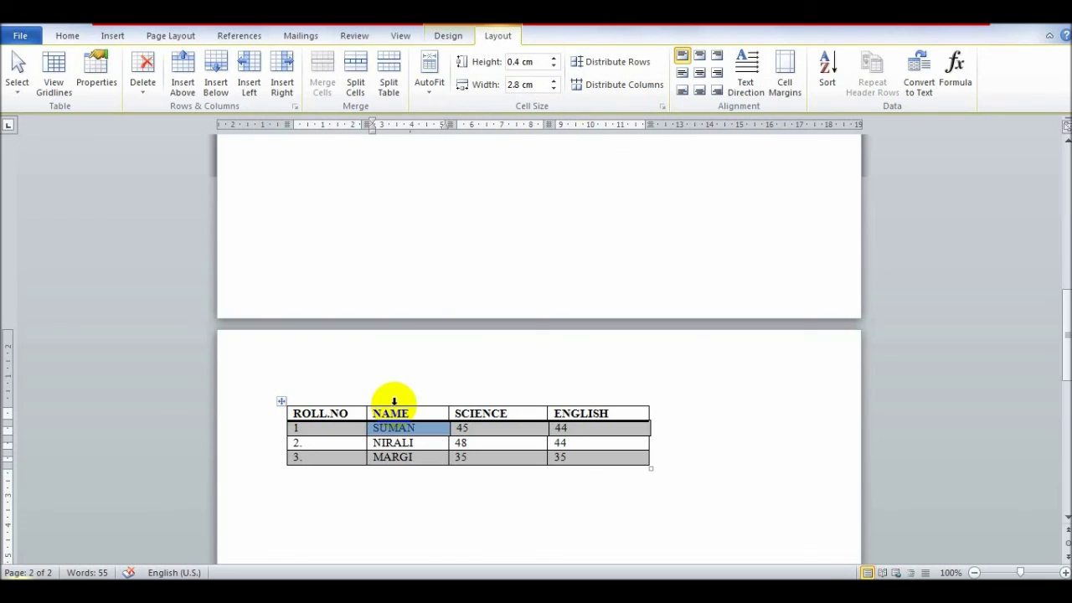
# Increase the height of the table's header row to 0.8 cm
pyautogui.click(394, 402)
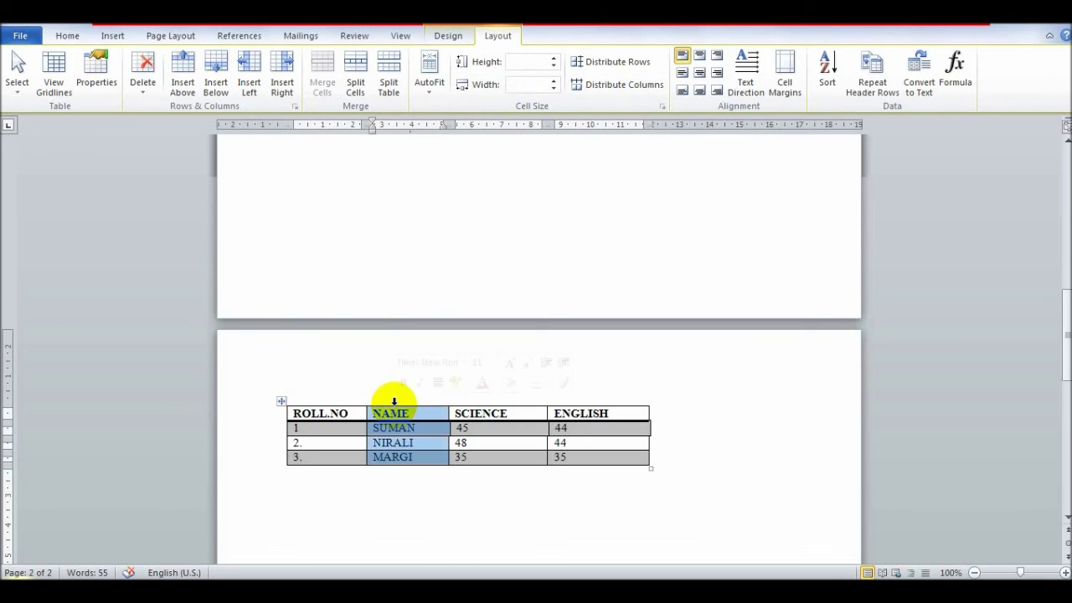
pyautogui.click(281, 412)
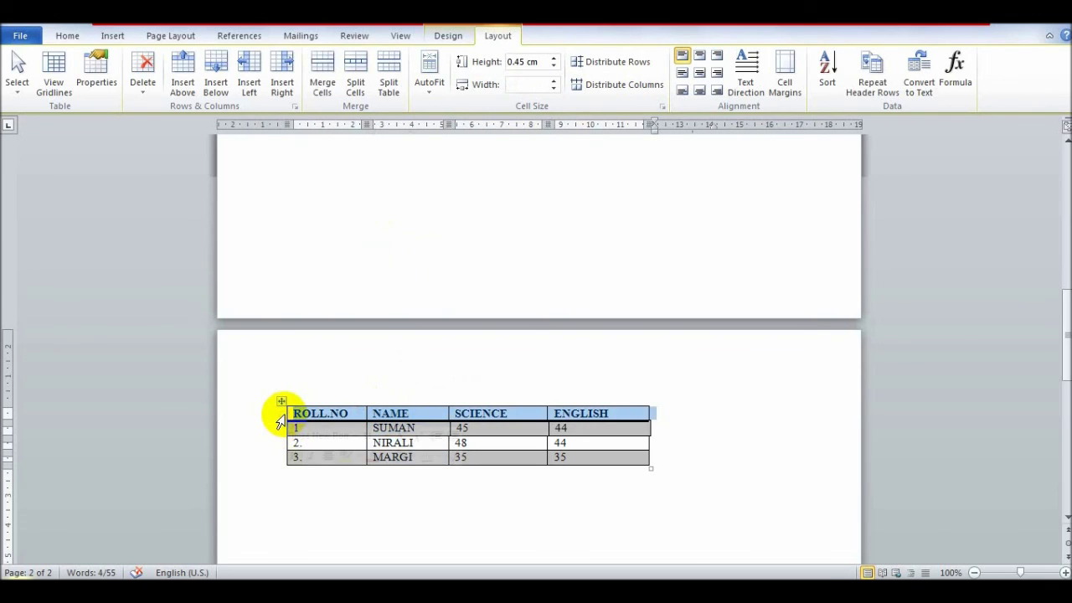
pyautogui.click(556, 61)
pyautogui.click(556, 61)
pyautogui.click(556, 62)
pyautogui.click(556, 61)
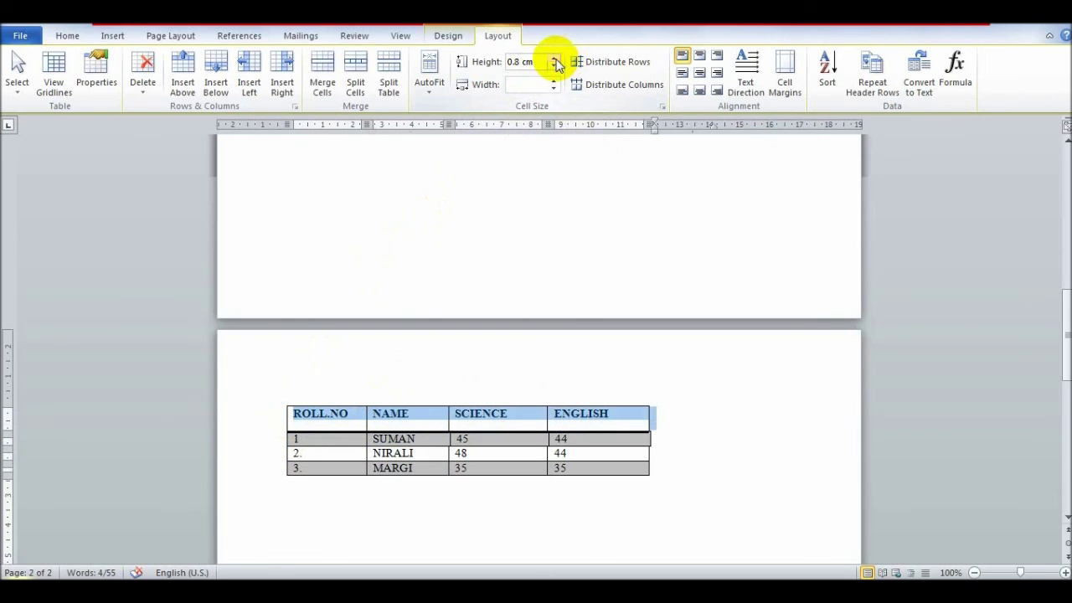
# Reduce the header row's height to 0.5 cm
pyautogui.click(553, 67)
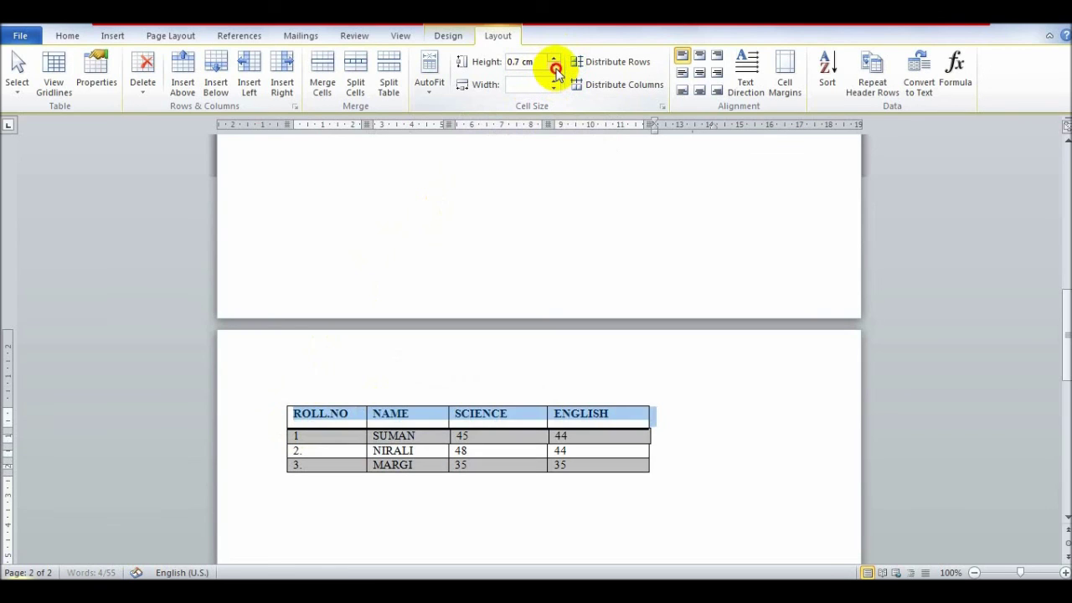
pyautogui.click(553, 66)
pyautogui.click(553, 67)
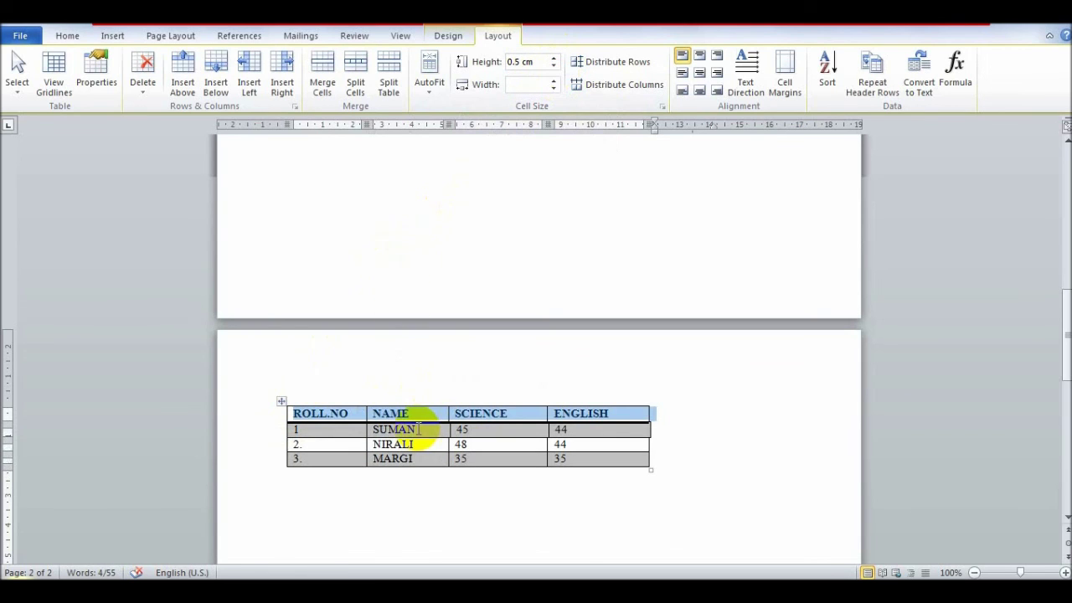
# Set the width of the name cell in the roll number 1 row to 3 cm
pyautogui.click(395, 422)
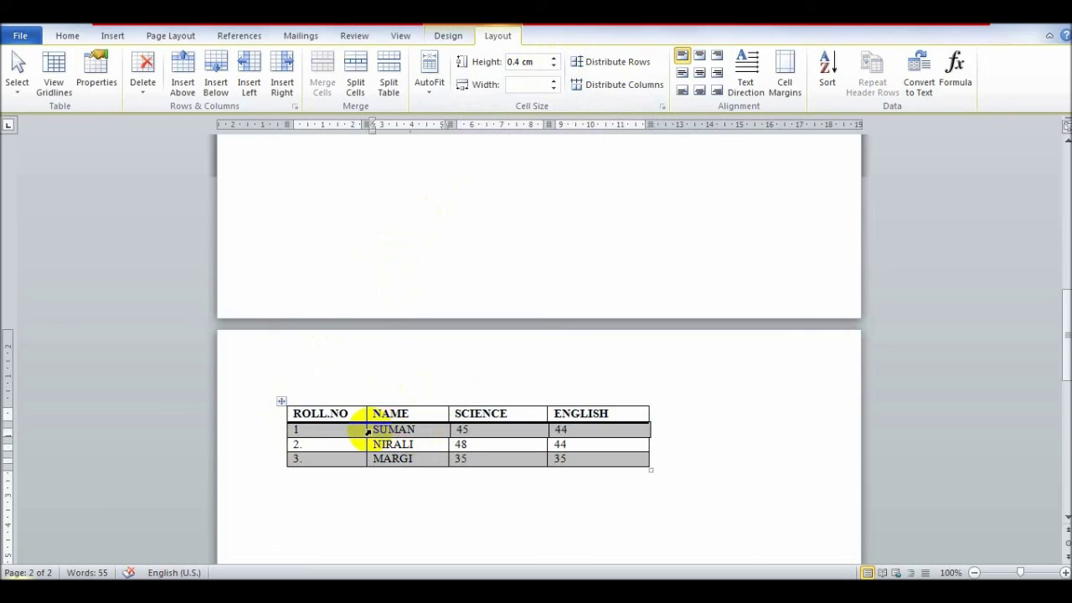
pyautogui.click(369, 430)
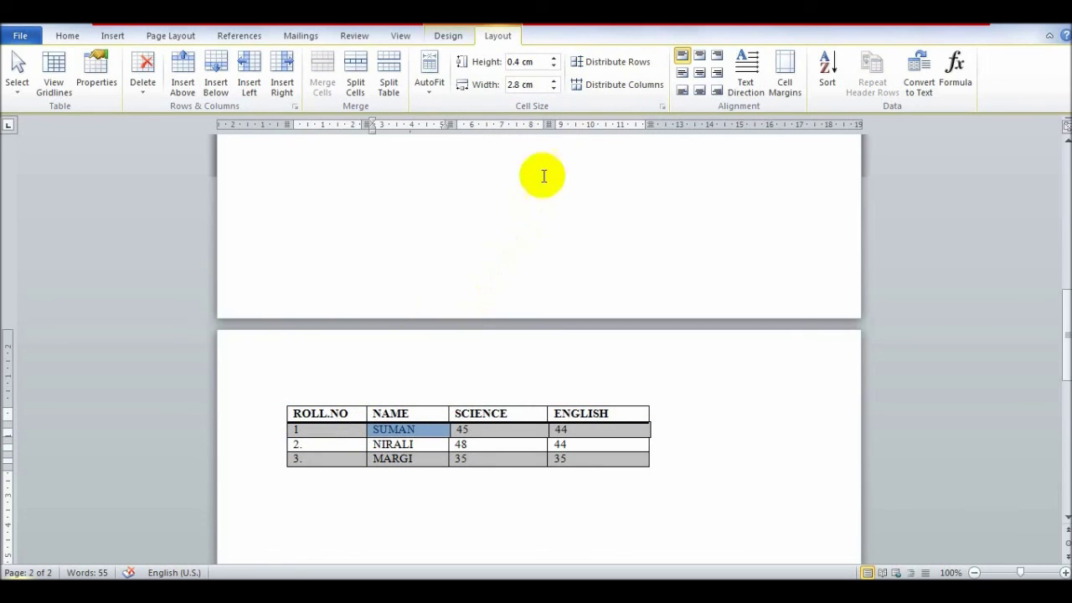
pyautogui.click(555, 81)
pyautogui.click(555, 80)
pyautogui.click(555, 80)
pyautogui.click(555, 80)
pyautogui.click(555, 80)
pyautogui.click(554, 88)
pyautogui.click(553, 88)
pyautogui.click(553, 88)
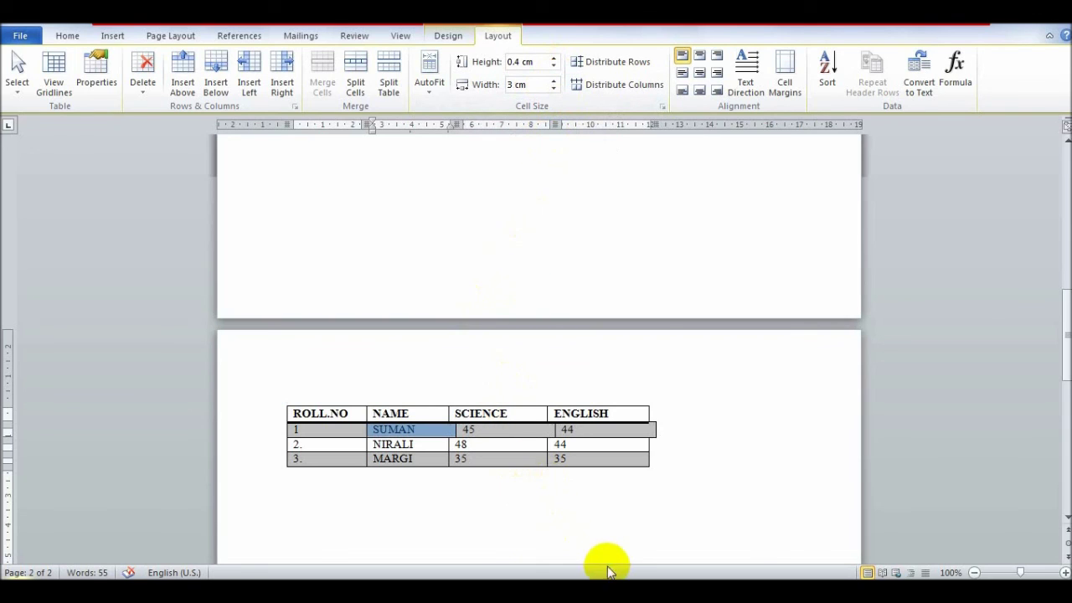
pyautogui.click(630, 592)
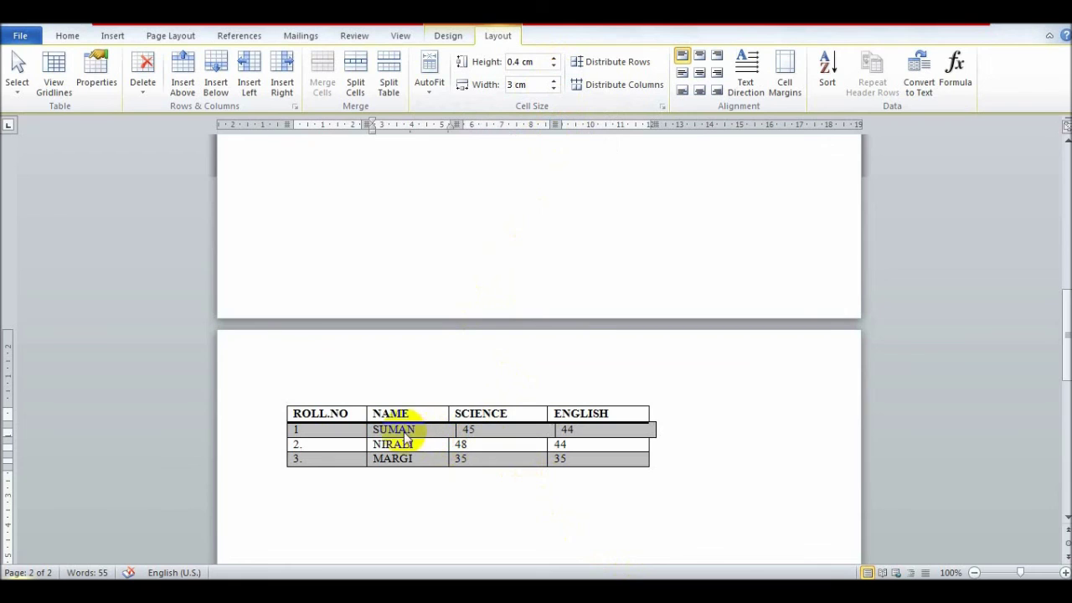
# Narrow the name cell in the roll number 1 row to 2.7 cm
pyautogui.click(377, 434)
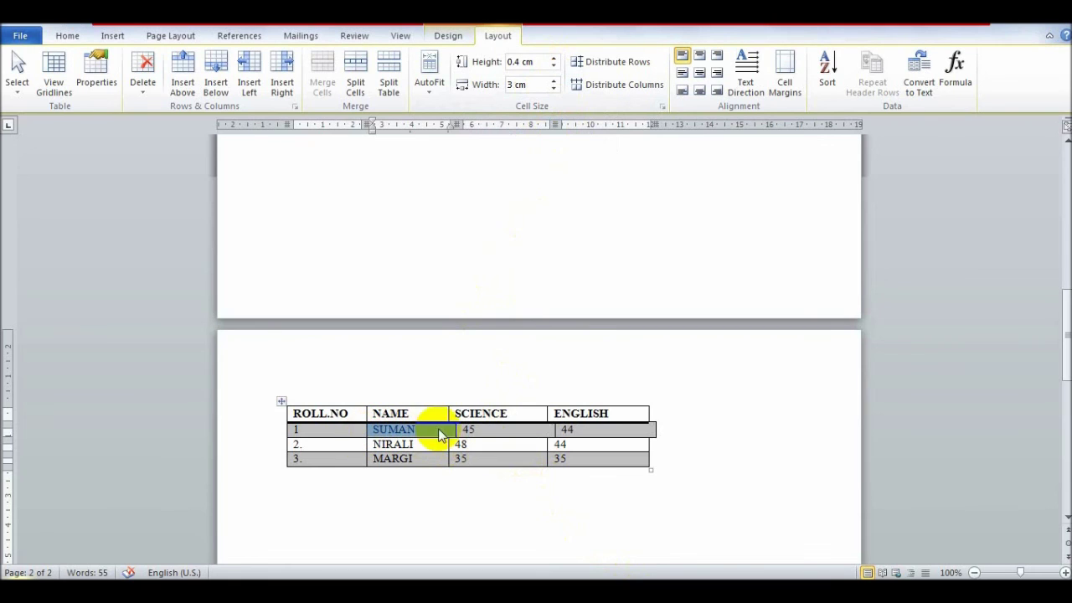
pyautogui.doubleClick(552, 88)
pyautogui.click(553, 88)
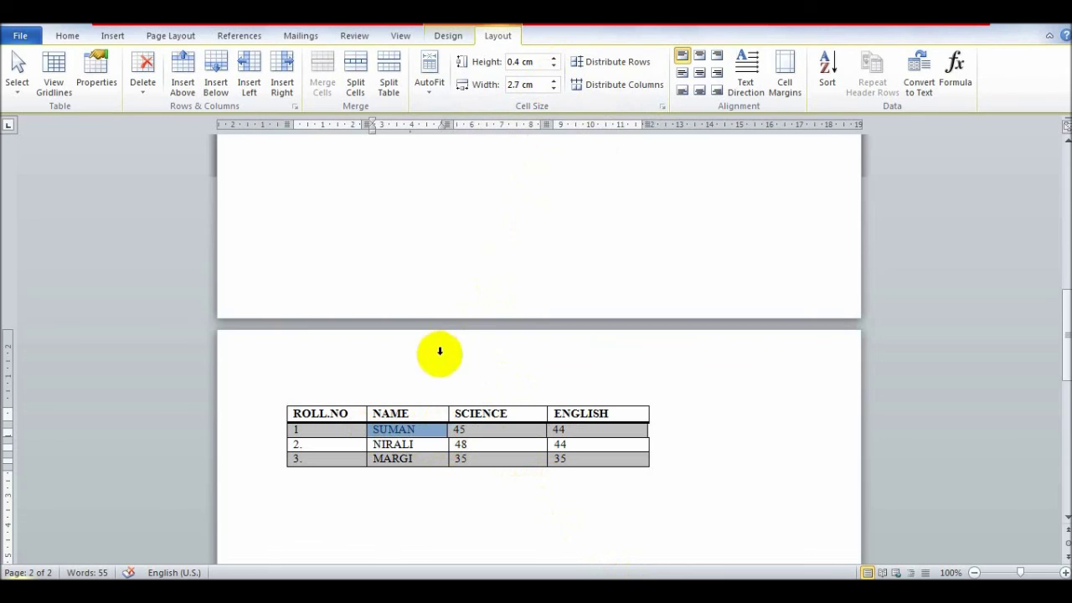
# Select the whole NAME column and set its width to 3.5 cm
pyautogui.click(400, 405)
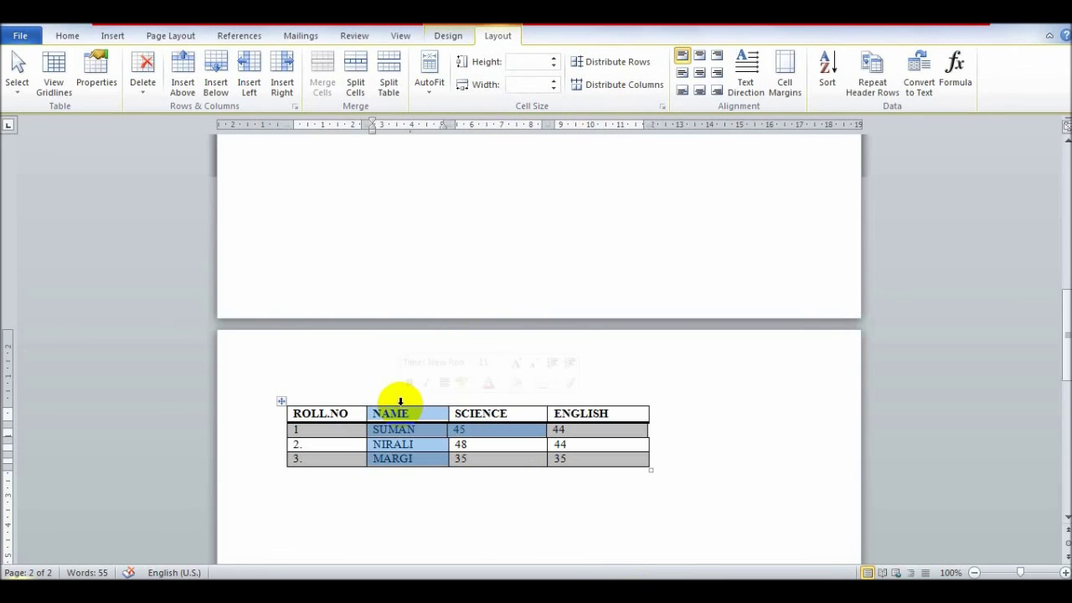
pyautogui.click(436, 495)
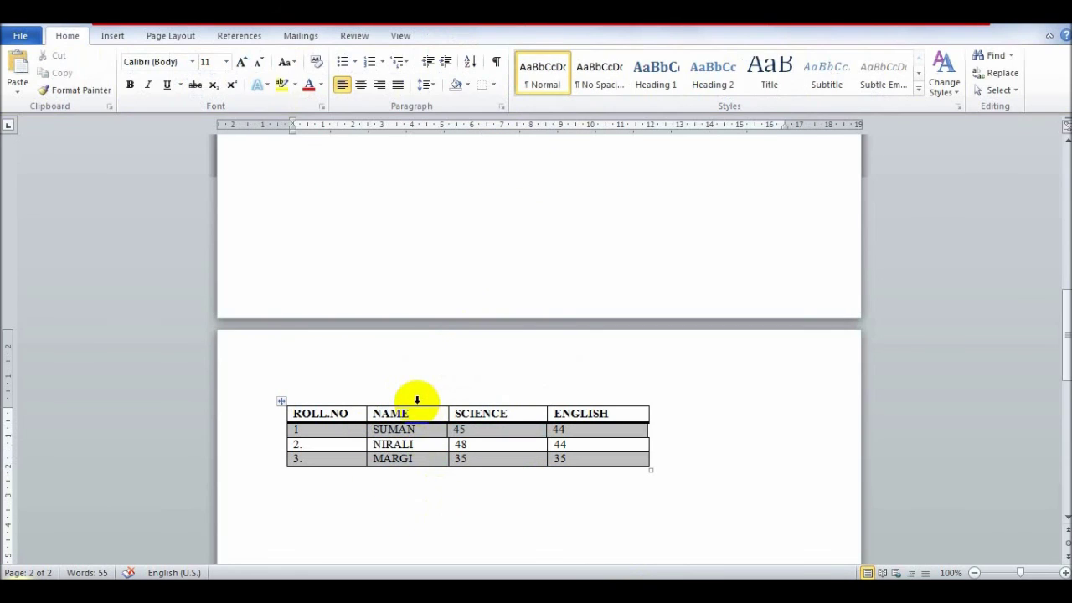
pyautogui.click(416, 399)
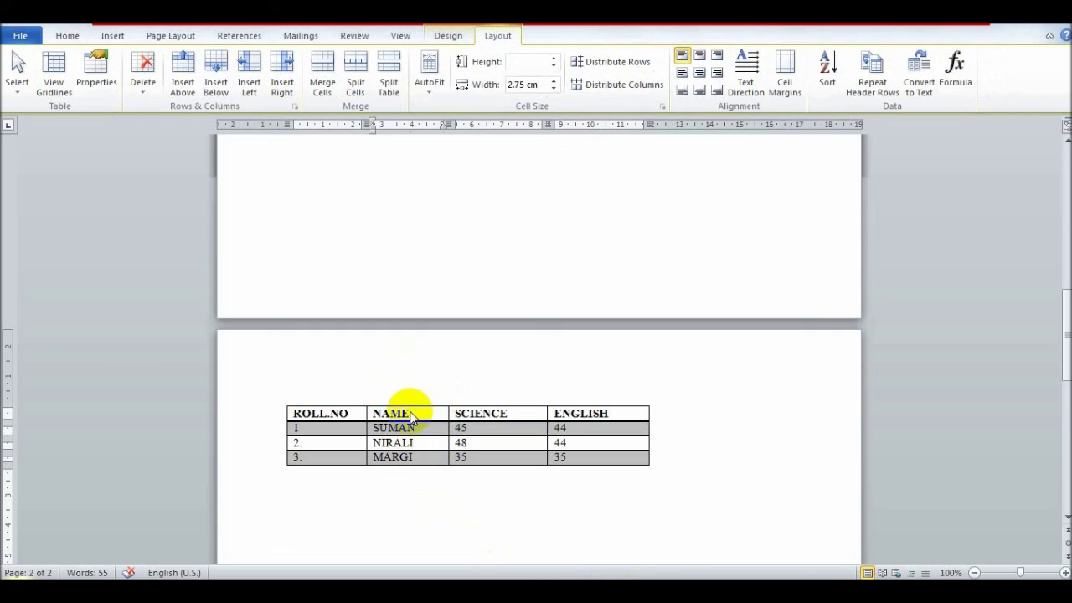
pyautogui.click(401, 400)
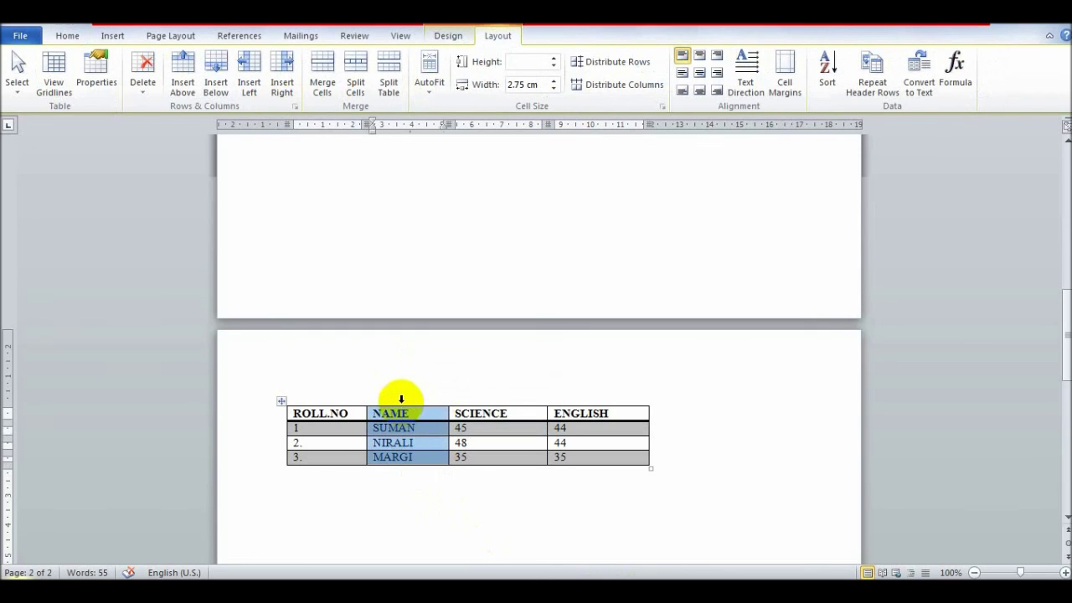
pyautogui.click(555, 81)
pyautogui.click(555, 82)
pyautogui.click(554, 81)
pyautogui.click(555, 81)
pyautogui.click(554, 82)
pyautogui.click(554, 81)
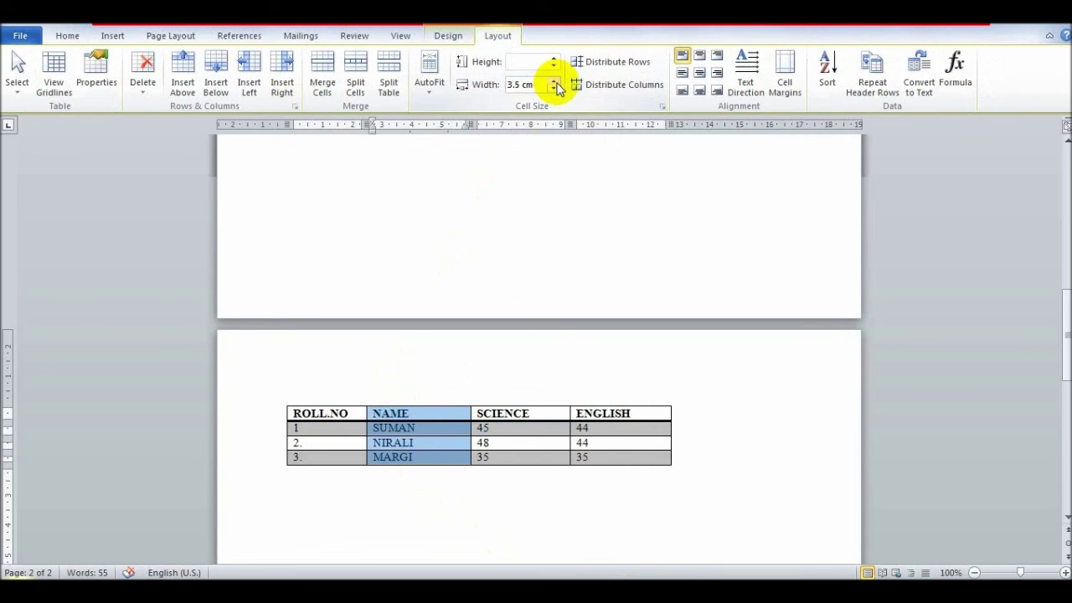
# Narrow the NAME column to 2.3 cm
pyautogui.click(554, 88)
pyautogui.click(555, 89)
pyautogui.click(554, 89)
pyautogui.click(554, 89)
pyautogui.click(554, 89)
pyautogui.click(555, 89)
pyautogui.click(554, 89)
pyautogui.click(554, 89)
pyautogui.click(554, 89)
pyautogui.click(554, 89)
pyautogui.click(554, 88)
pyautogui.click(554, 89)
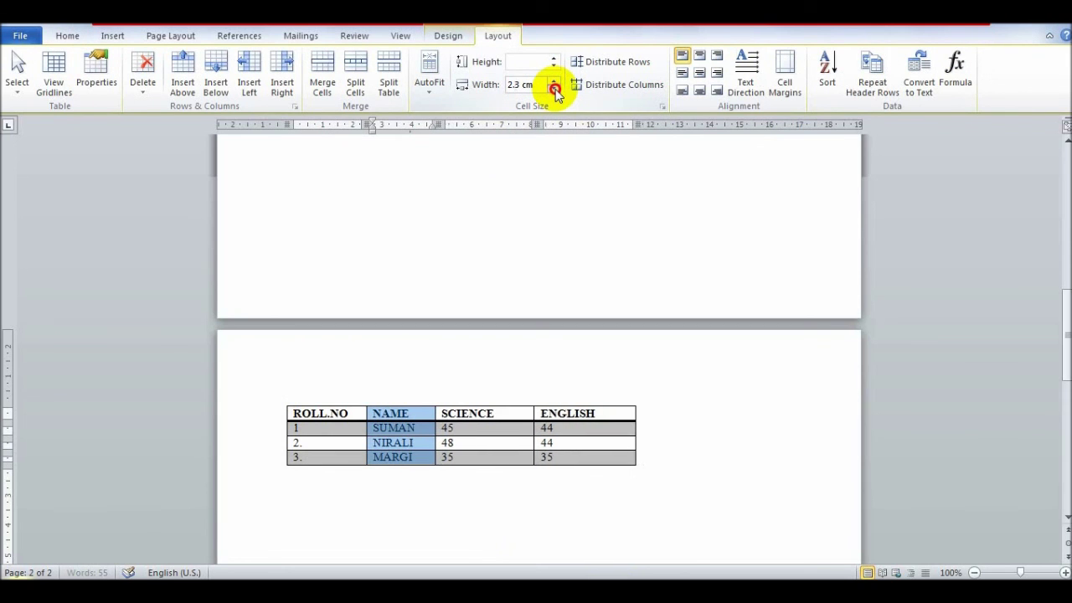
# Select the three data rows below the header and set their height to 0 cm
pyautogui.click(353, 308)
pyautogui.moveTo(284, 433); pyautogui.dragTo(608, 462)
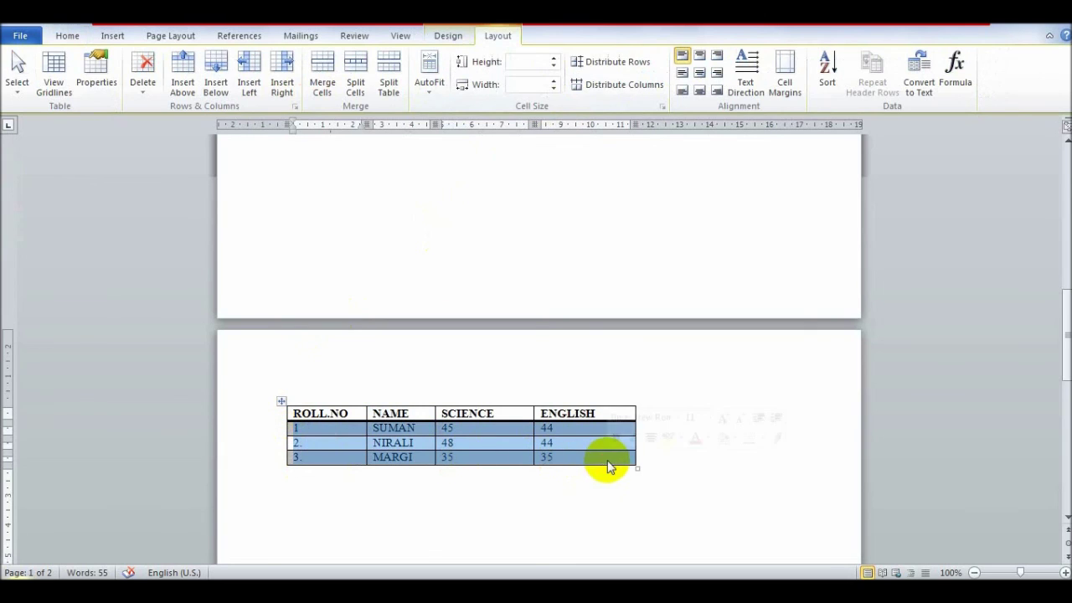
pyautogui.click(554, 59)
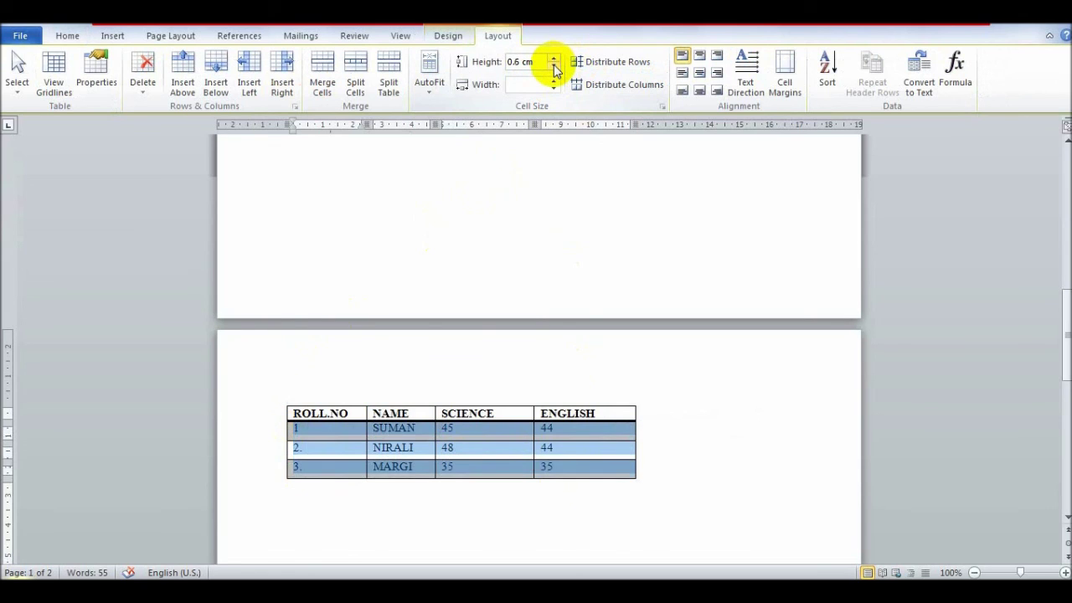
pyautogui.click(553, 66)
pyautogui.click(554, 66)
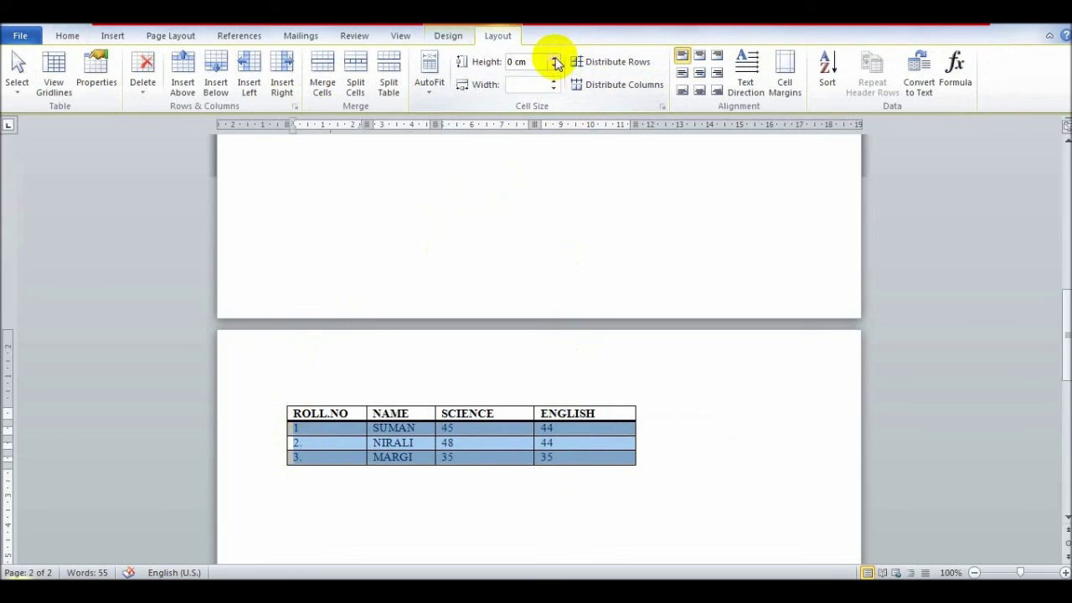
# Increase the height of the three data rows to 1.1 cm
pyautogui.click(553, 58)
pyautogui.click(554, 59)
pyautogui.click(554, 58)
pyautogui.click(553, 59)
pyautogui.click(554, 59)
pyautogui.click(553, 58)
pyautogui.click(553, 58)
pyautogui.click(553, 59)
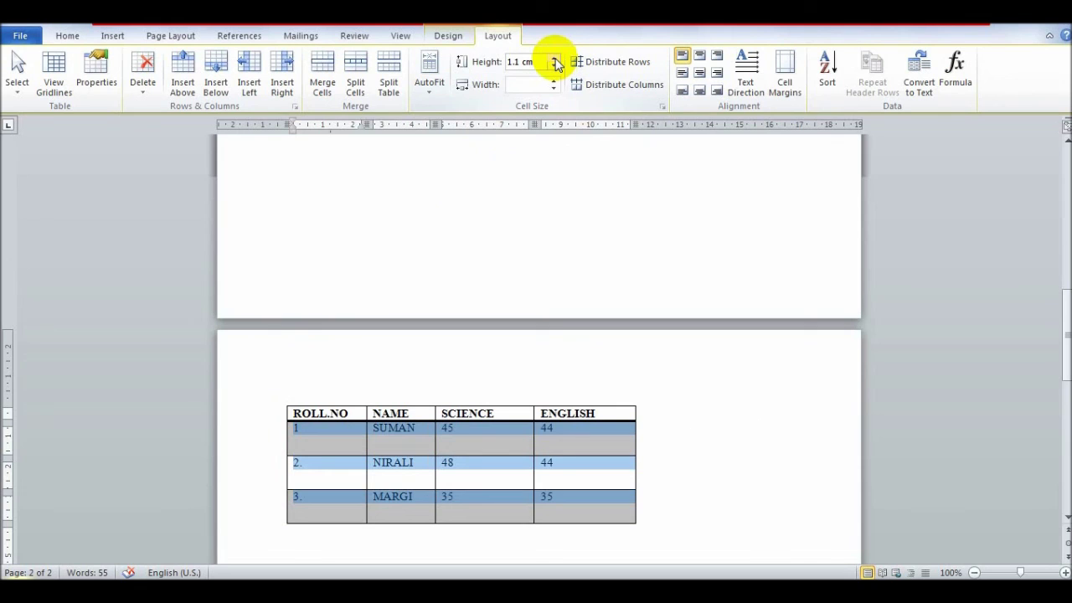
# Select the first data row, the whole NAME column, and the NAME cell of the first data row in turn
pyautogui.click(419, 334)
pyautogui.click(272, 429)
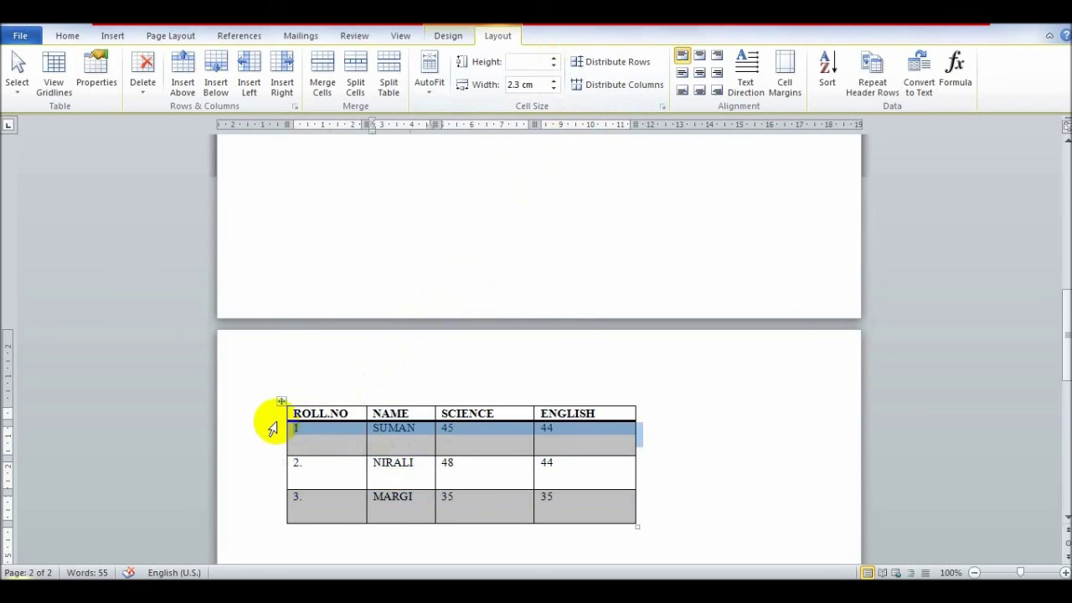
pyautogui.click(429, 387)
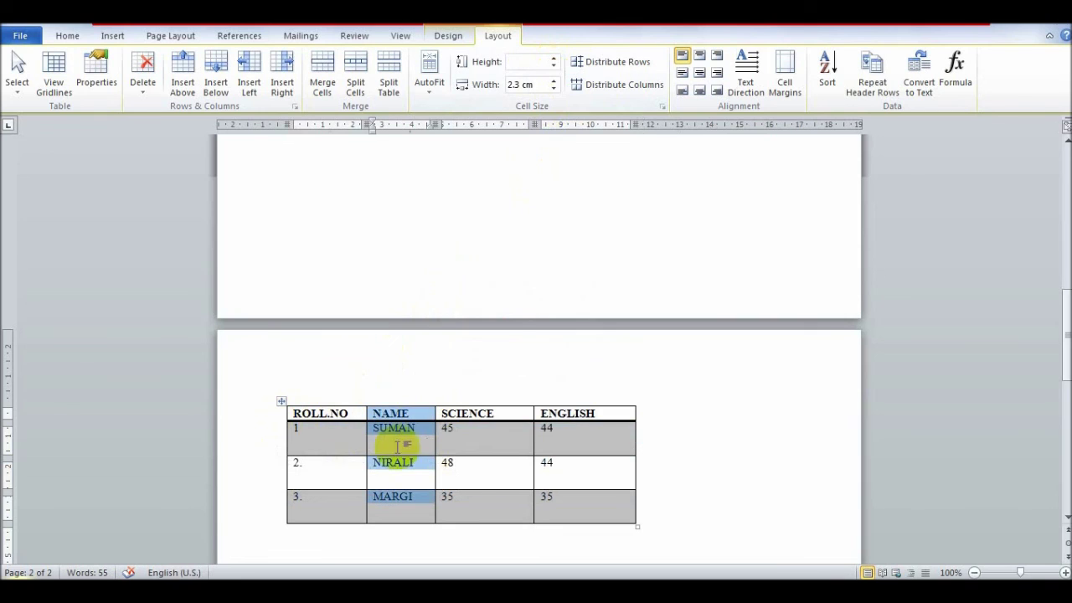
pyautogui.click(368, 446)
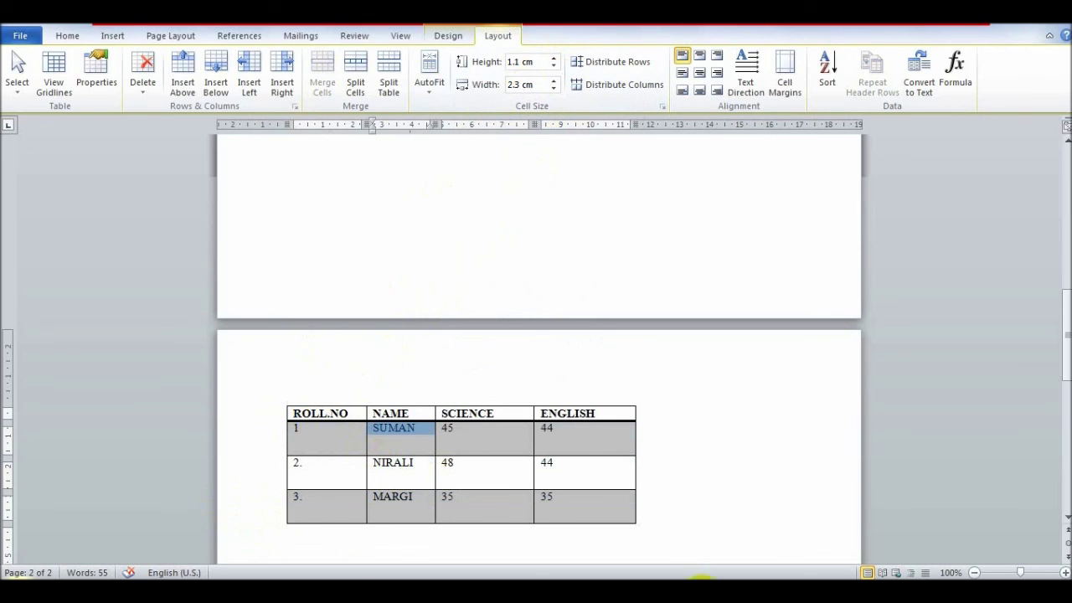
pyautogui.click(393, 442)
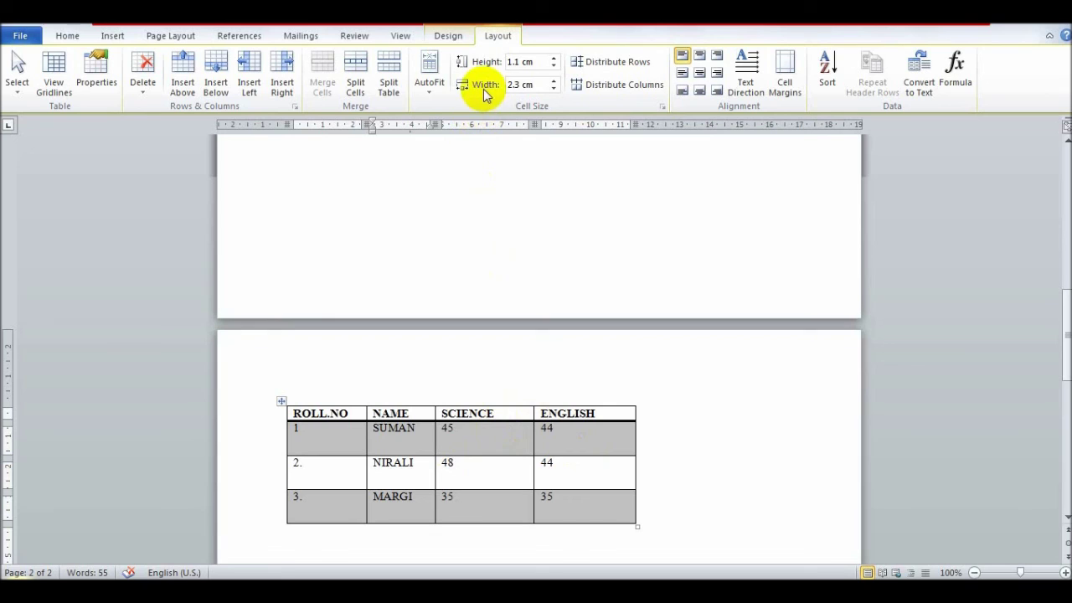
# Try to distribute rows and columns with only the first data row's NAME cell selected
pyautogui.click(609, 67)
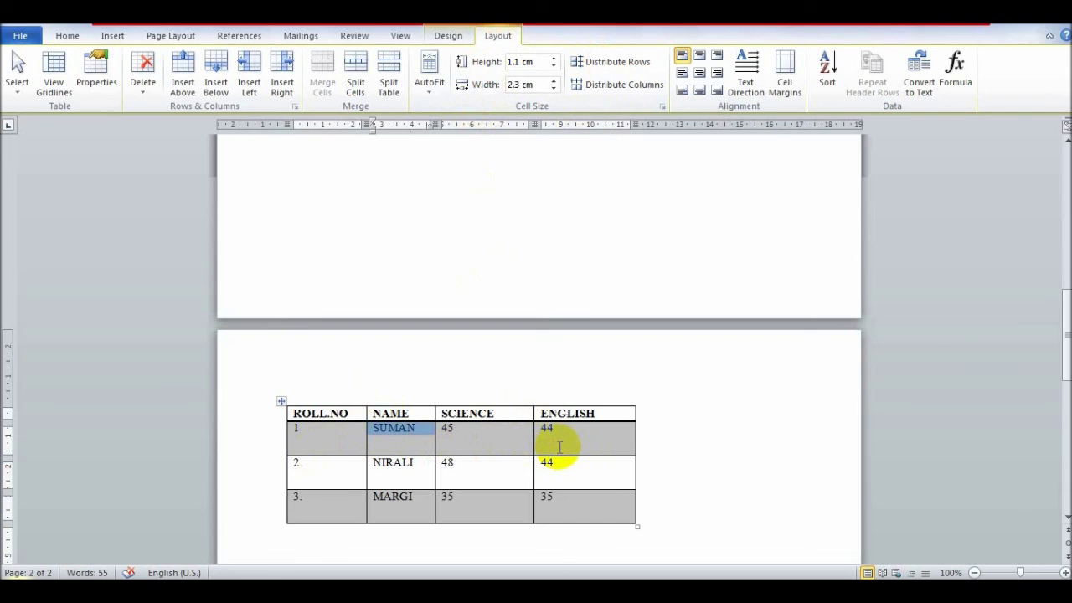
pyautogui.click(591, 86)
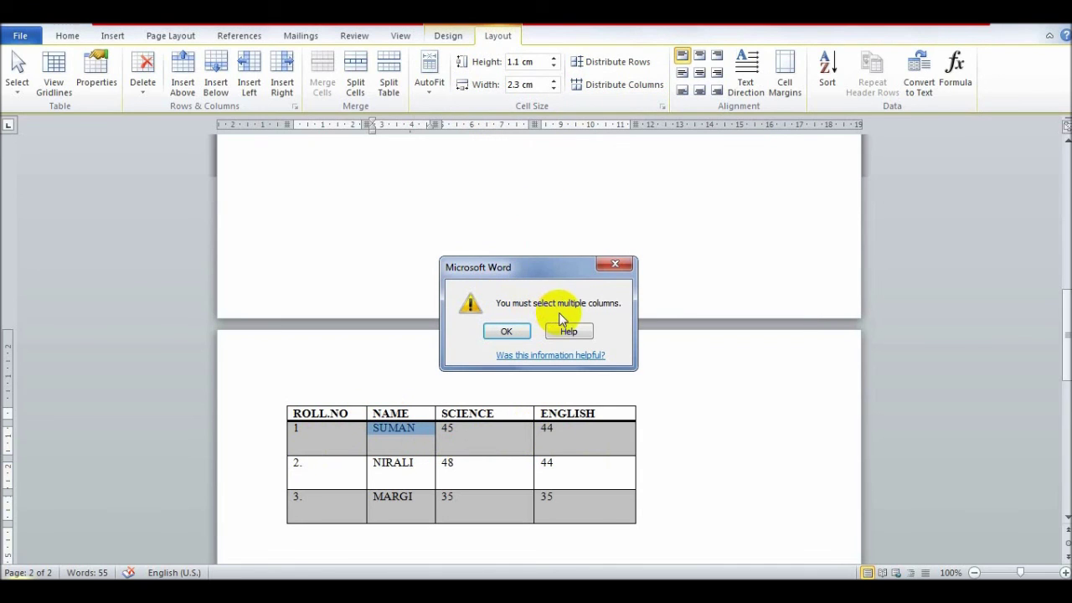
pyautogui.click(506, 331)
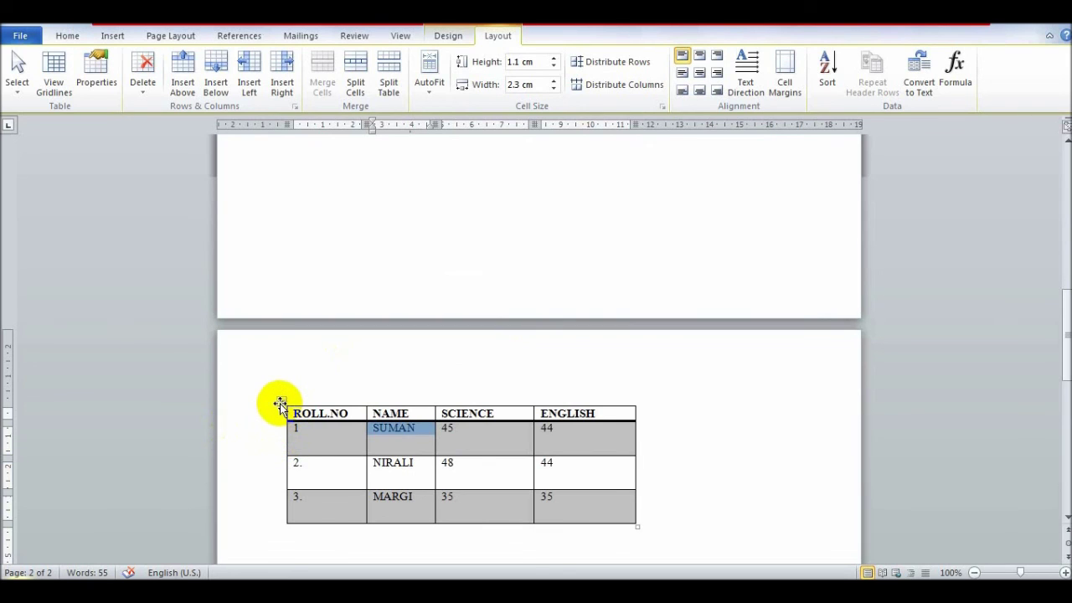
# Select the whole table and distribute its columns to an equal width of 2.93 cm
pyautogui.click(282, 403)
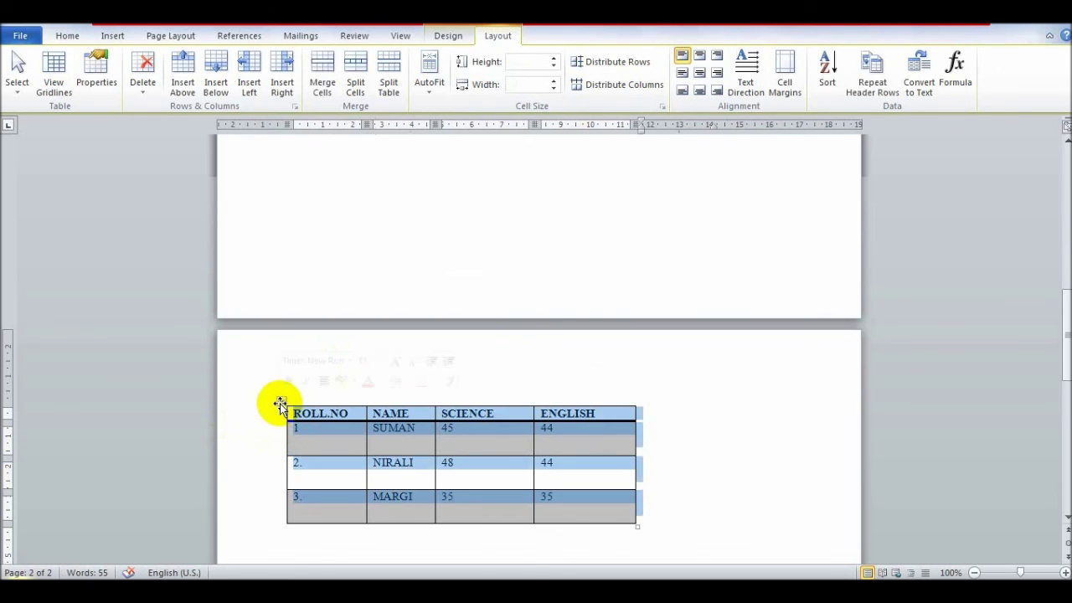
pyautogui.click(617, 90)
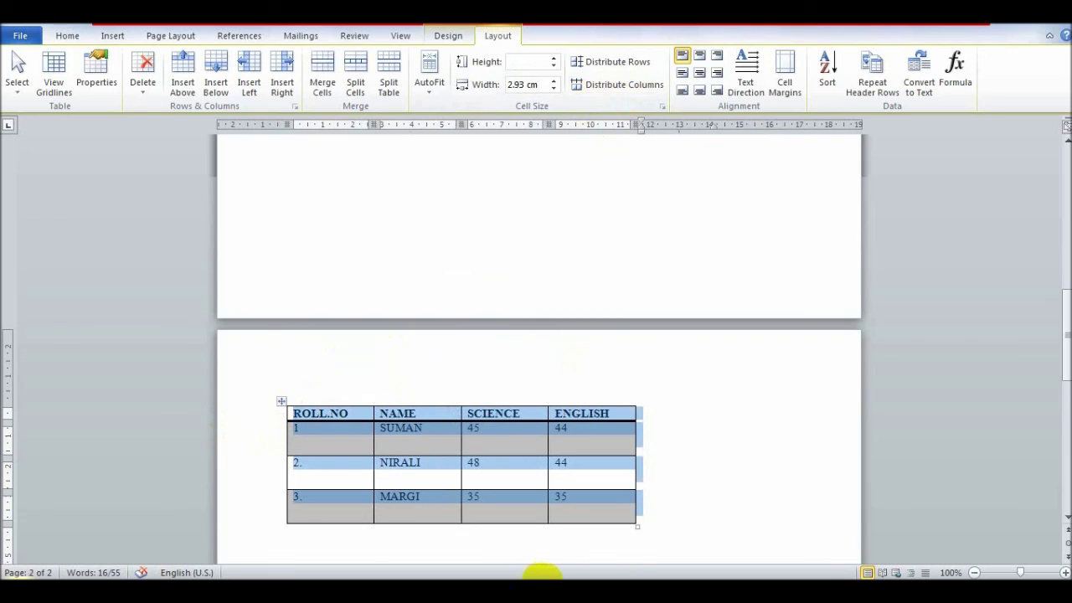
pyautogui.click(555, 460)
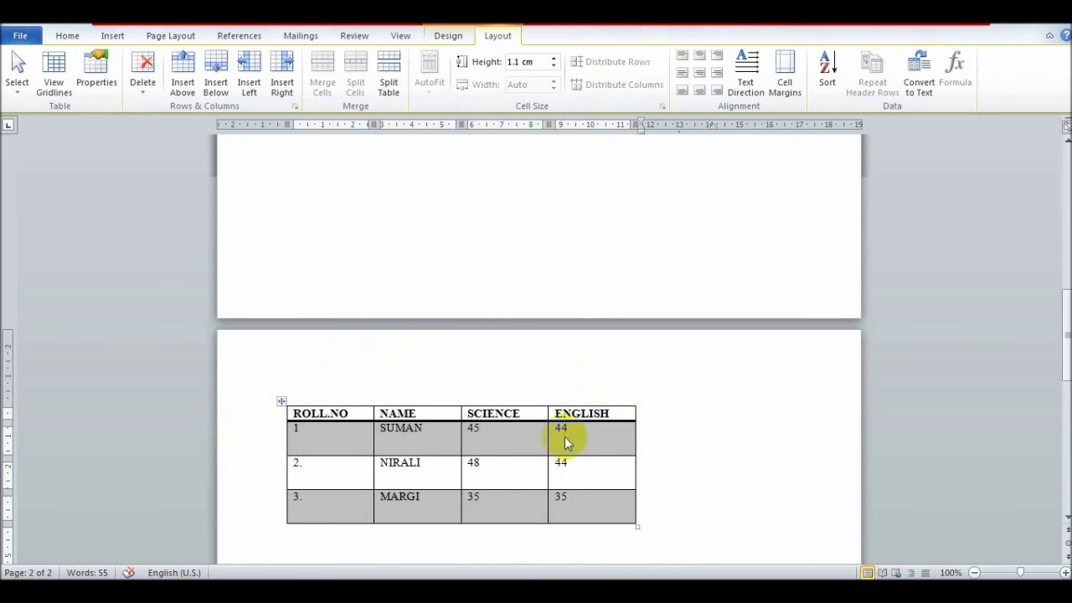
# Insert a new column to the right of the ENGLISH column
pyautogui.rightClick(632, 413)
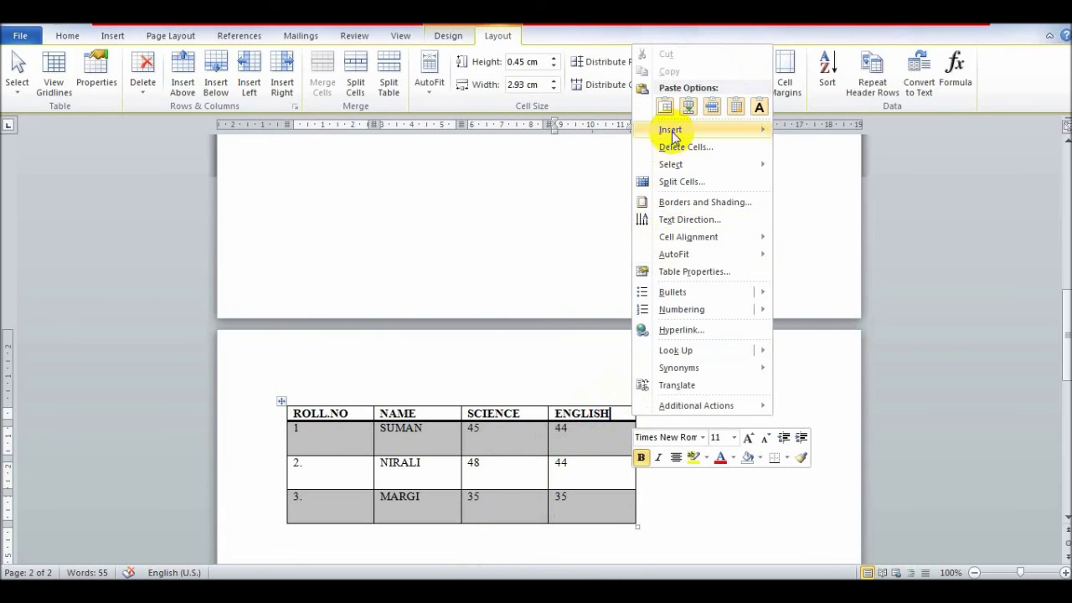
pyautogui.moveTo(678, 131)
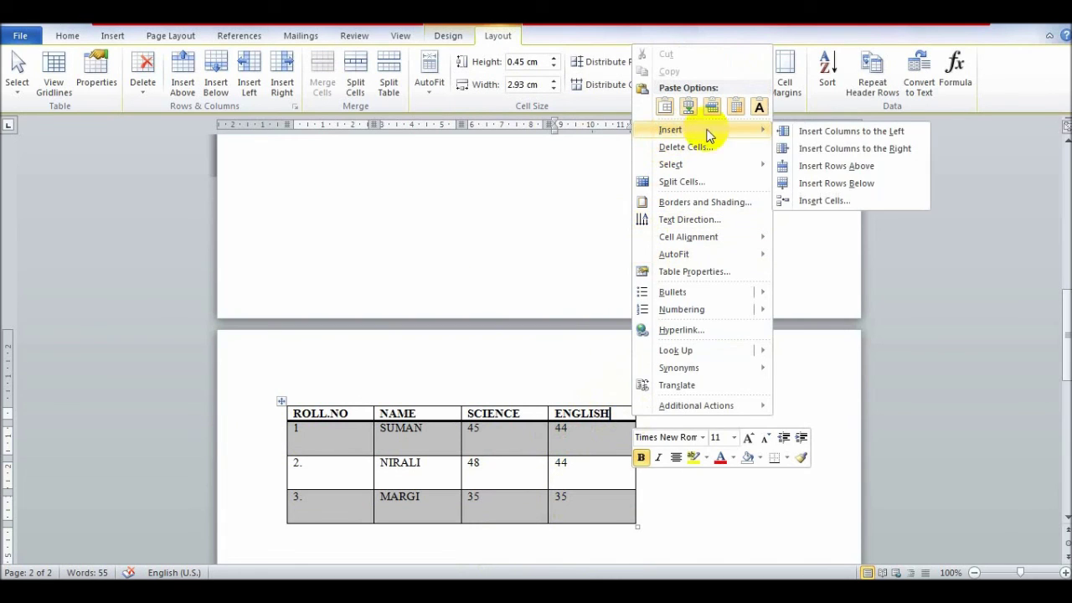
pyautogui.click(876, 150)
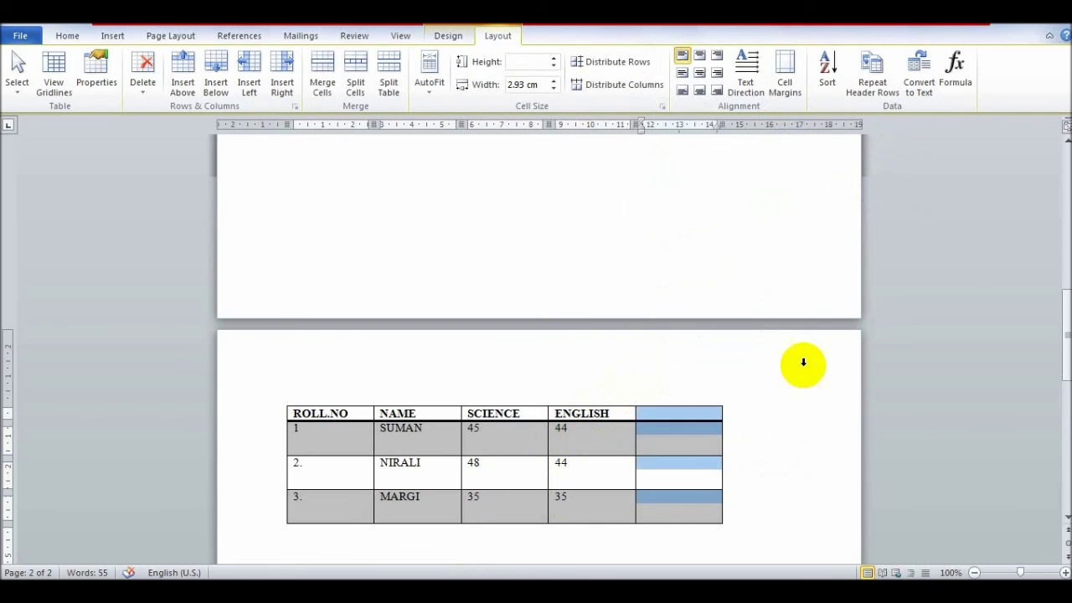
# Enter STUDENTS DATABASE as the header of the new last column
pyautogui.click(662, 416)
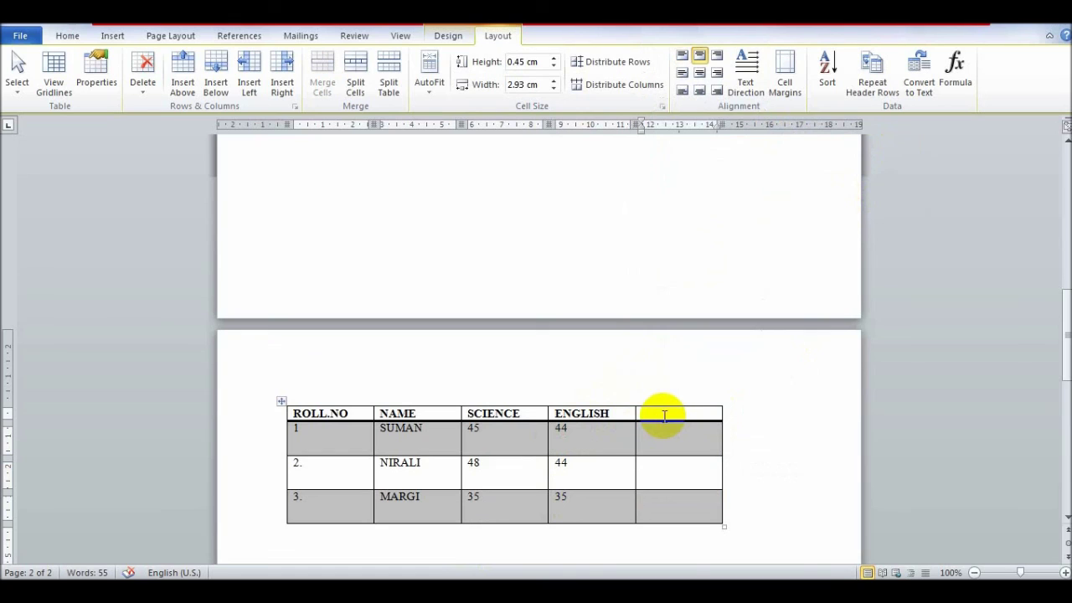
pyautogui.write('STUDENTS DAG')
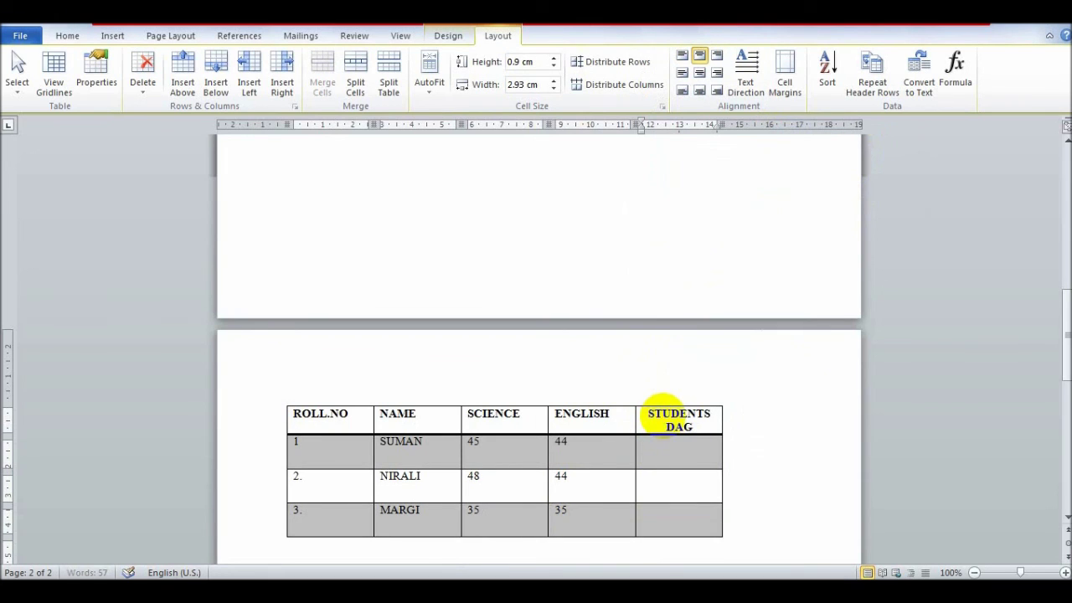
pyautogui.press('BackSpace')
pyautogui.press('BackSpace')
pyautogui.press('BackSpace')
pyautogui.write('T')
pyautogui.press('BackSpace')
pyautogui.write('ATABASE')
pyautogui.click(794, 424)
# Select the STUDENTS DATABASE column and apply the Fixed Column Width option to the table
pyautogui.click(684, 412)
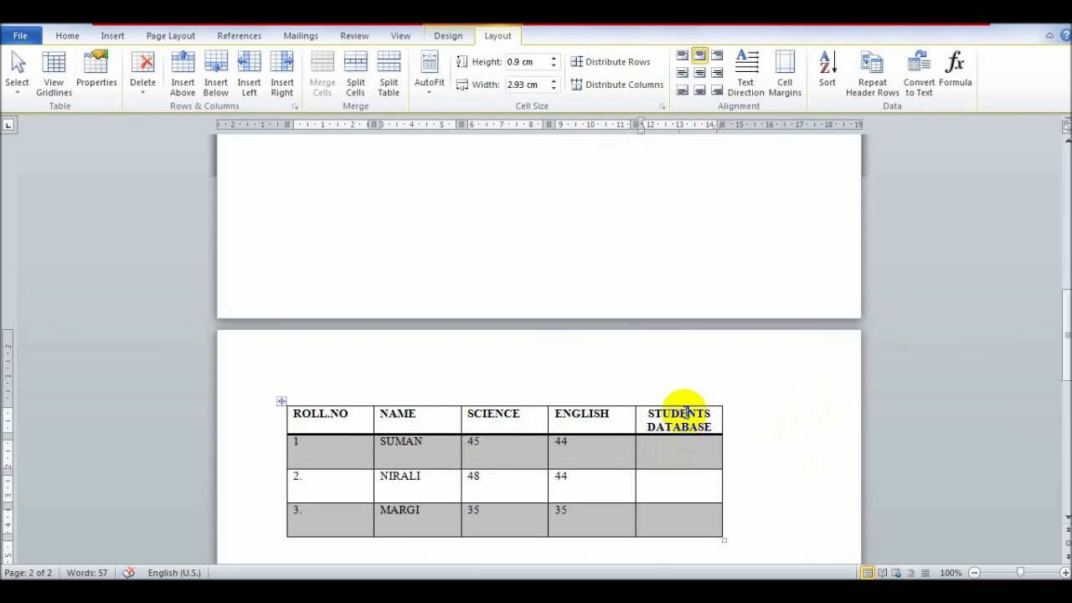
pyautogui.click(674, 399)
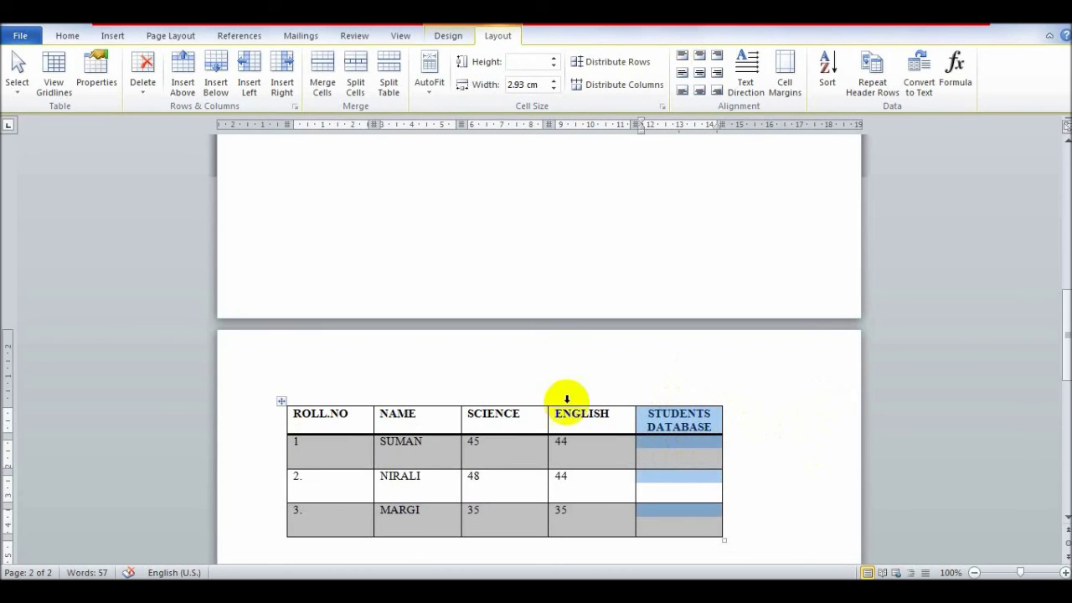
pyautogui.click(427, 90)
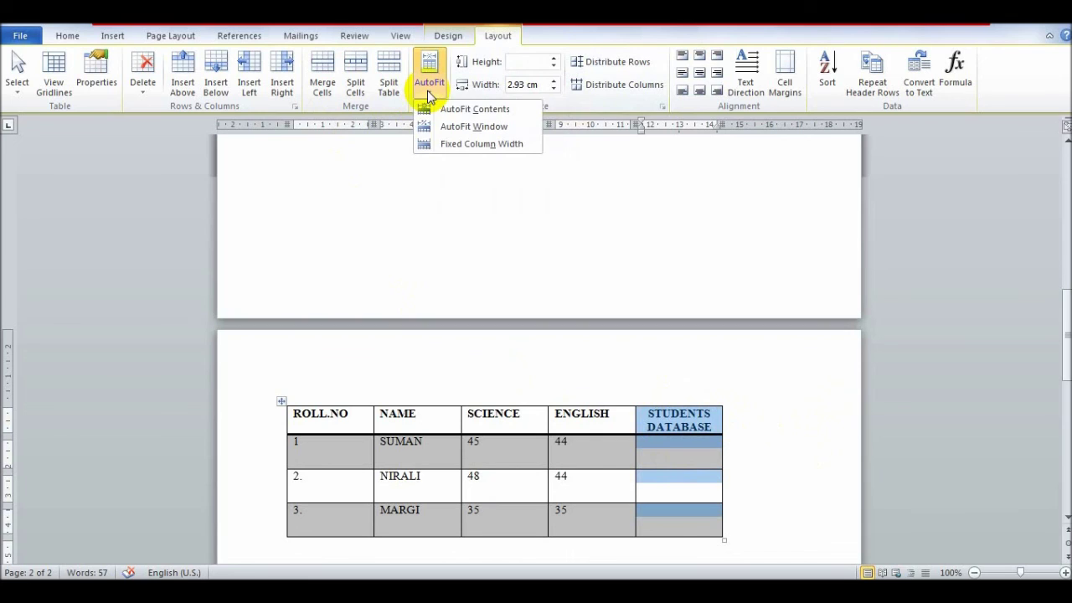
pyautogui.click(469, 144)
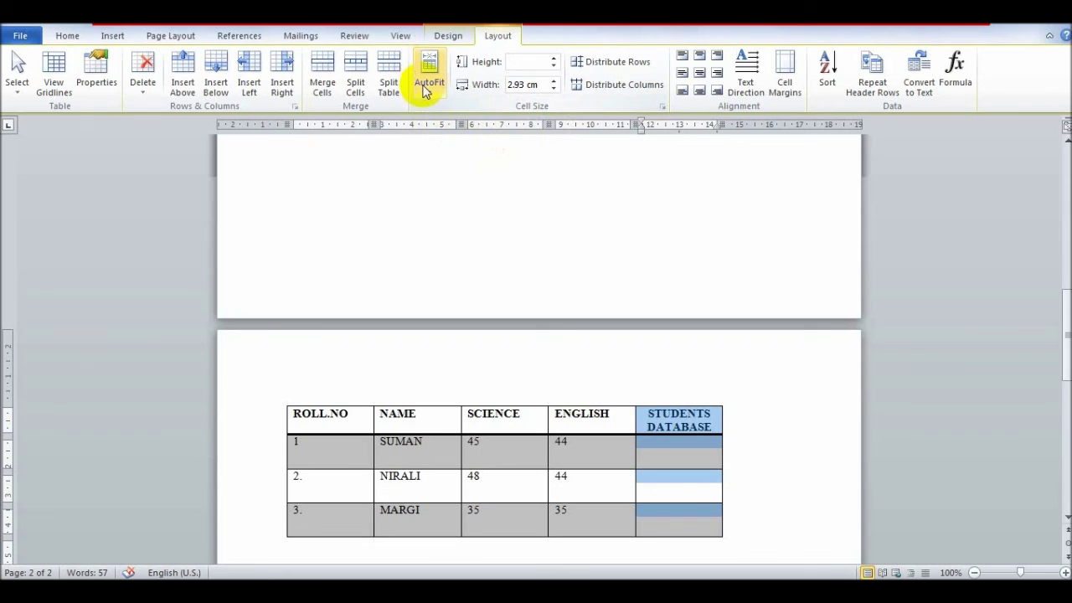
pyautogui.click(426, 90)
pyautogui.click(462, 147)
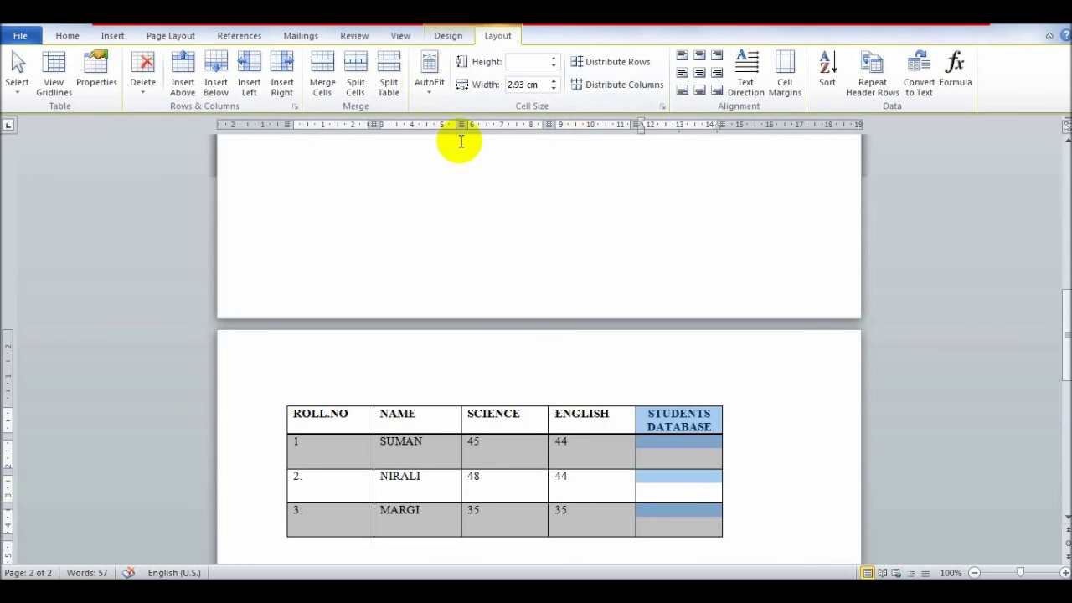
# AutoFit the table's columns to their contents and stretch the table to the window width with AutoFit Window
pyautogui.click(429, 92)
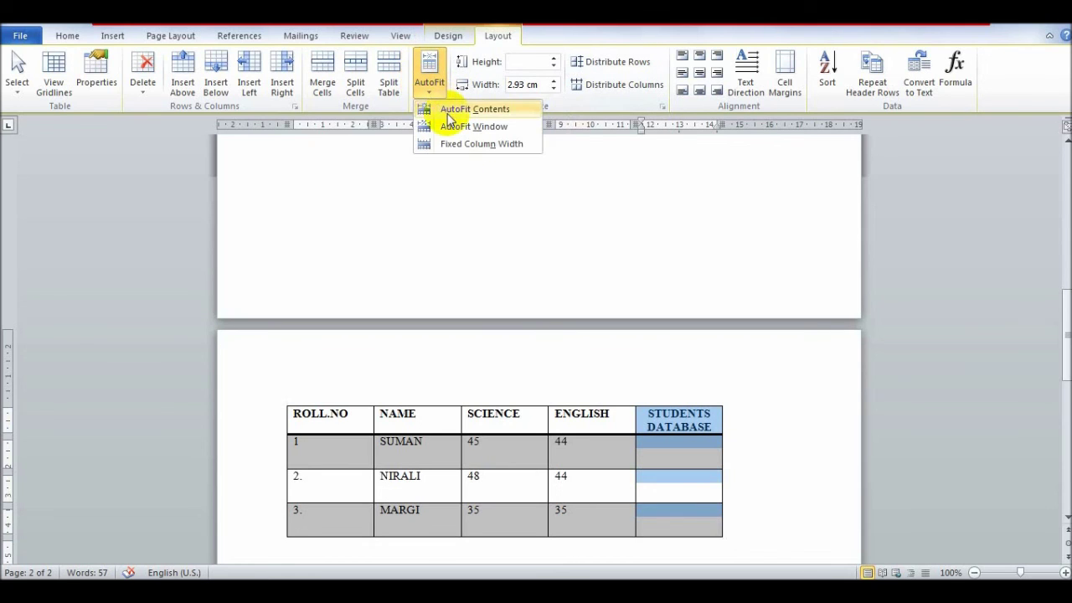
pyautogui.click(449, 117)
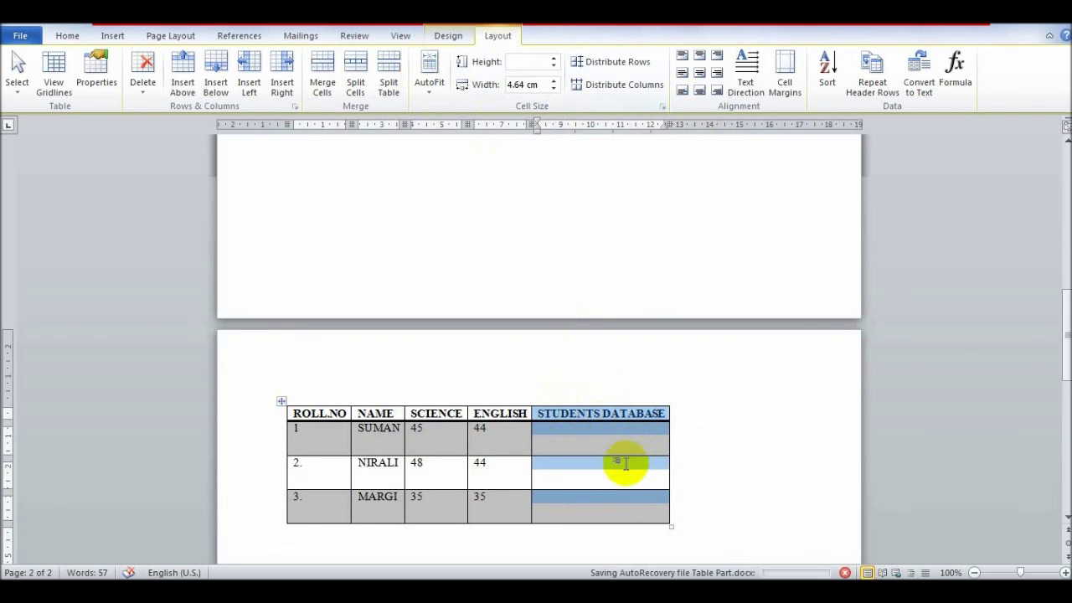
pyautogui.click(428, 77)
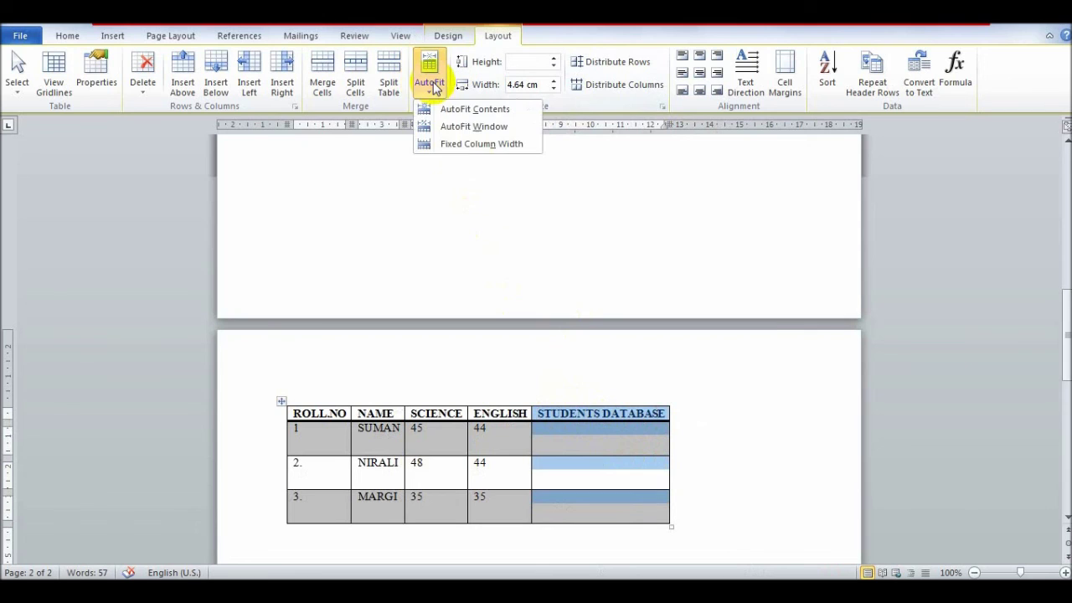
pyautogui.click(458, 137)
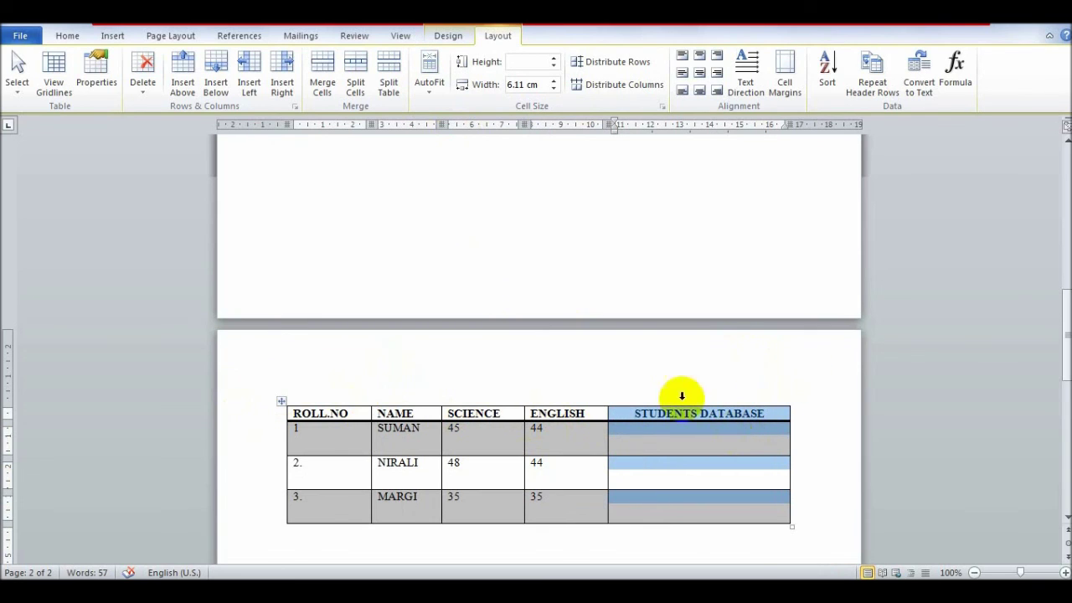
# Fix the column widths of the window-wide table and clear the column selection
pyautogui.click(430, 81)
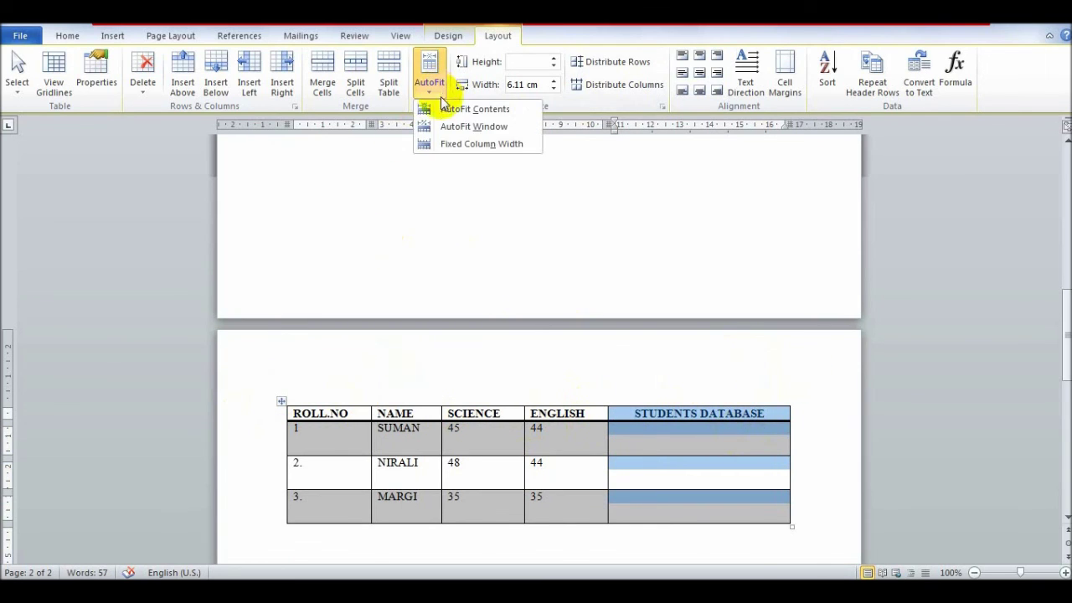
pyautogui.click(462, 146)
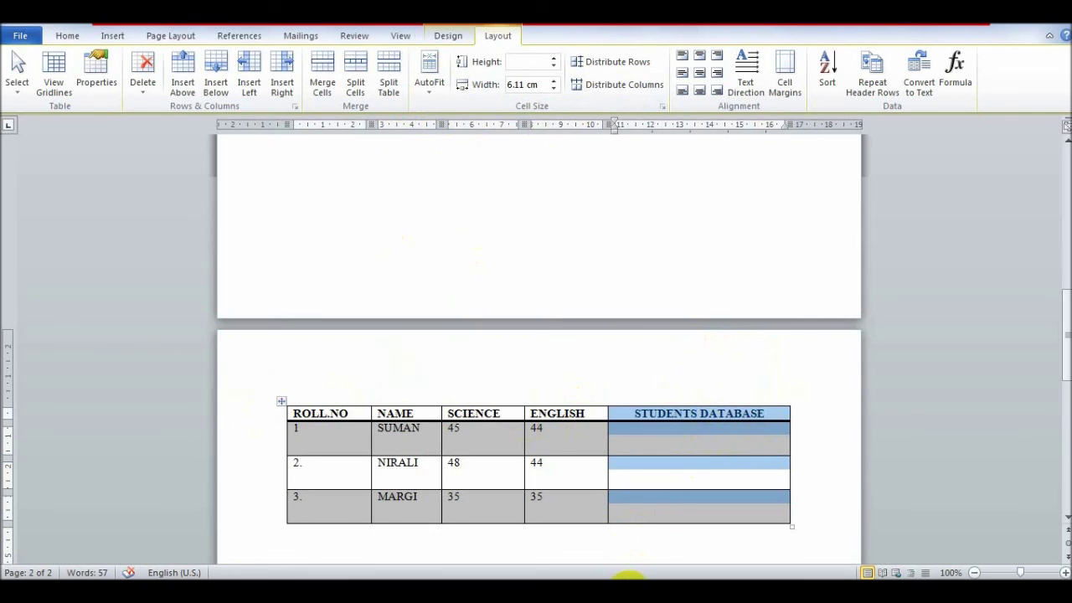
pyautogui.click(513, 361)
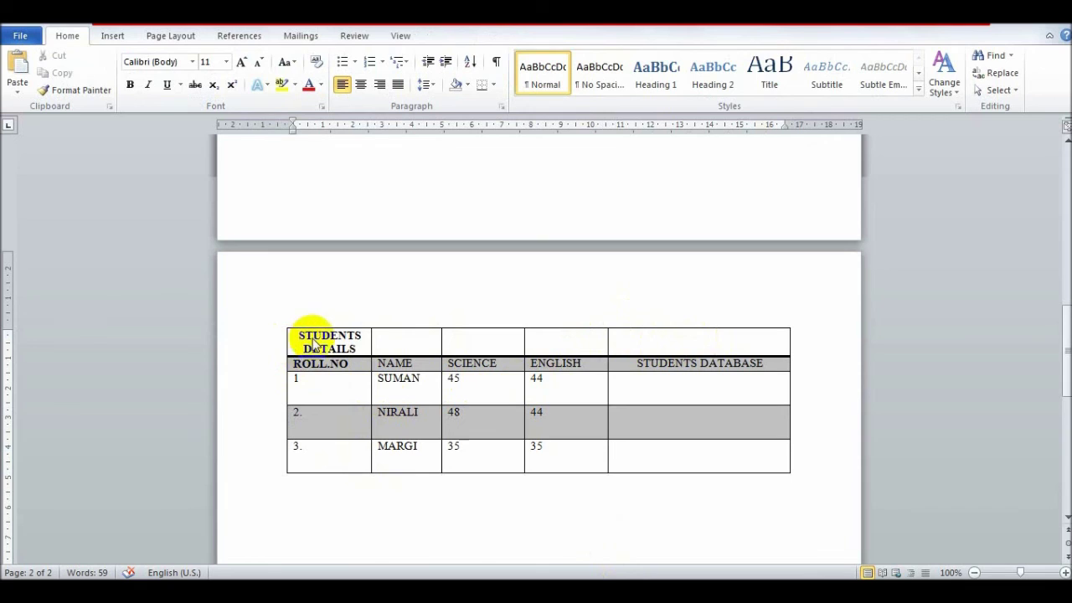
# Merge all cells of the STUDENTS DETAILS row at the table's top into one cell
pyautogui.moveTo(289, 348); pyautogui.dragTo(647, 340)
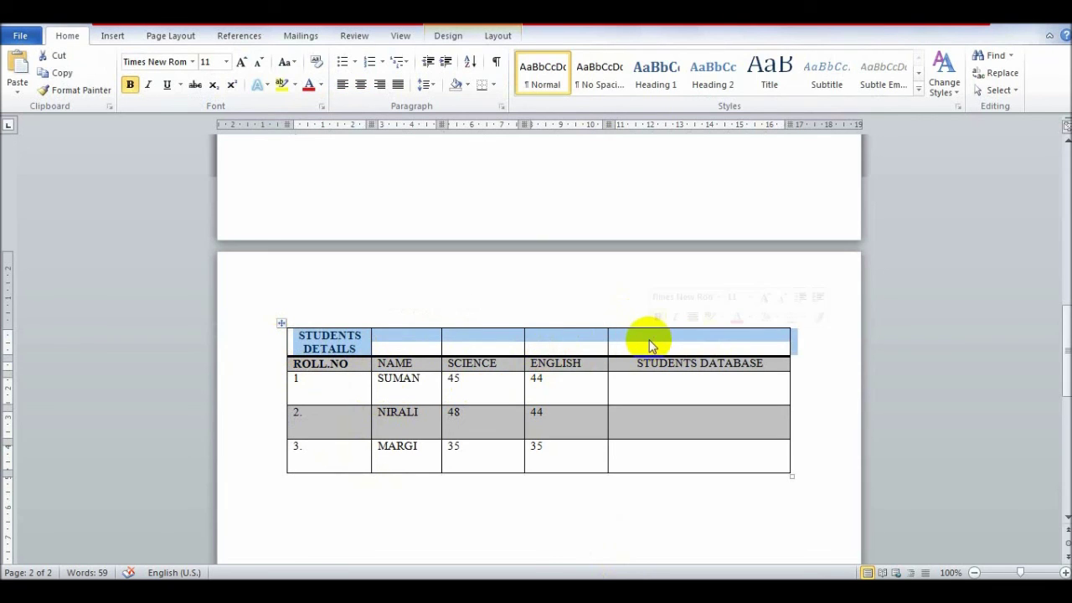
pyautogui.click(446, 35)
pyautogui.click(496, 36)
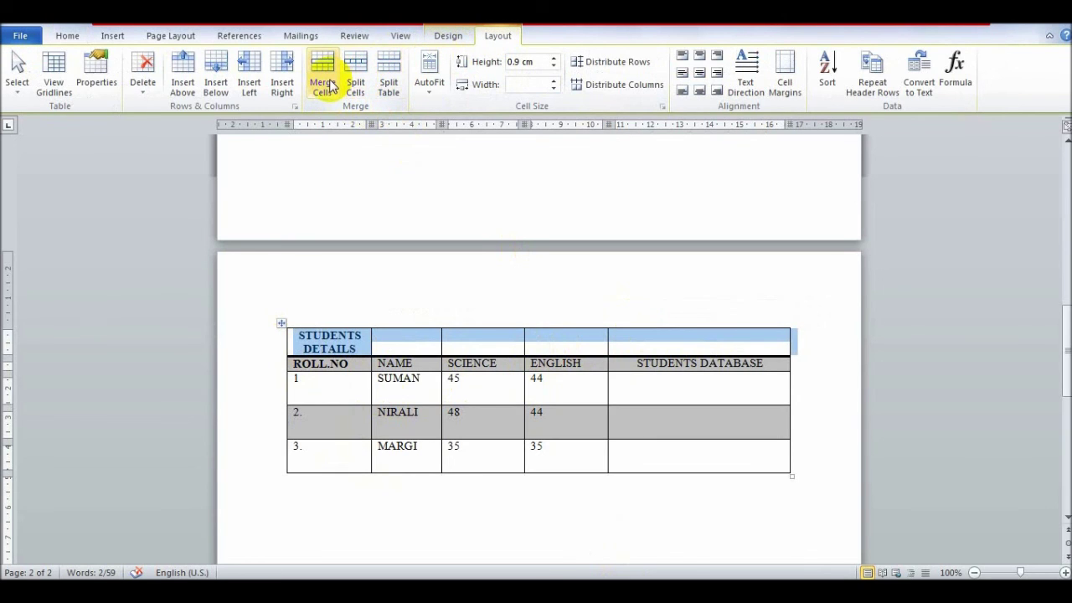
pyautogui.click(323, 83)
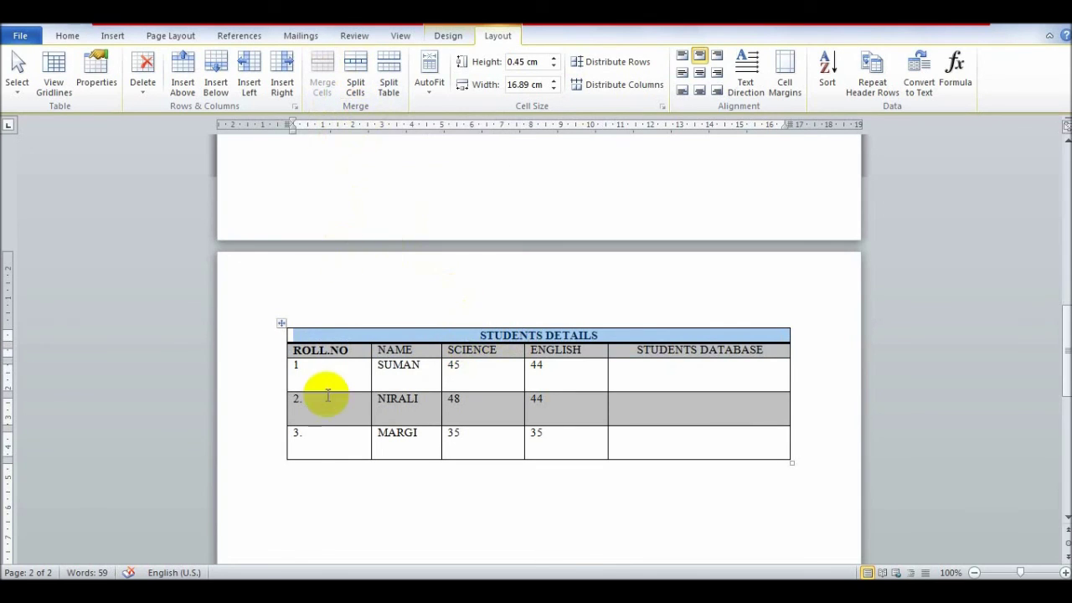
# Insert an empty row below the last data row, roll number 3
pyautogui.moveTo(286, 450); pyautogui.dragTo(287, 451)
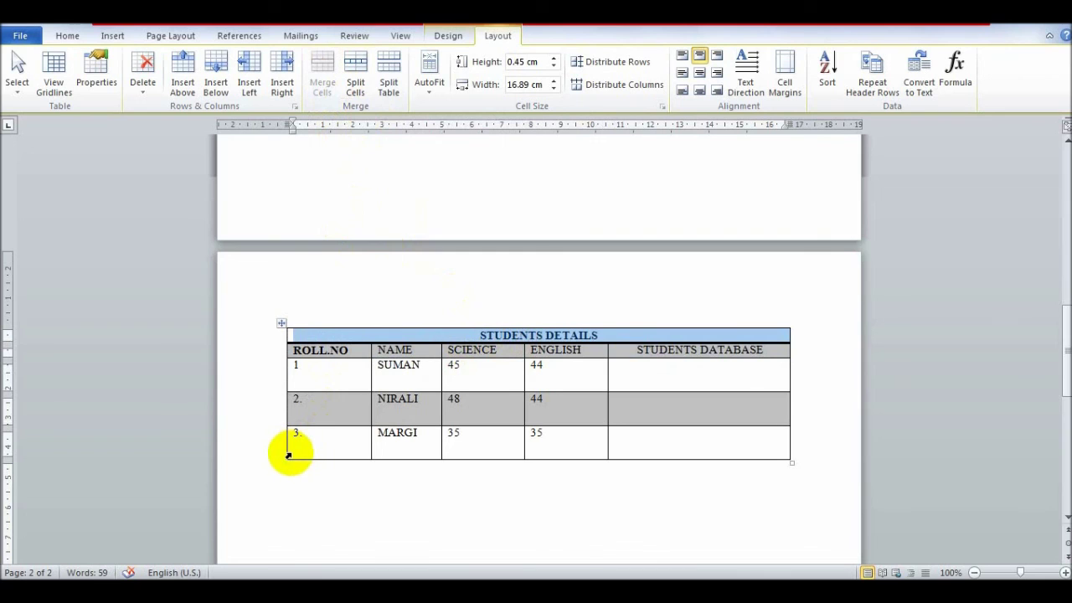
pyautogui.click(289, 454)
pyautogui.rightClick(288, 453)
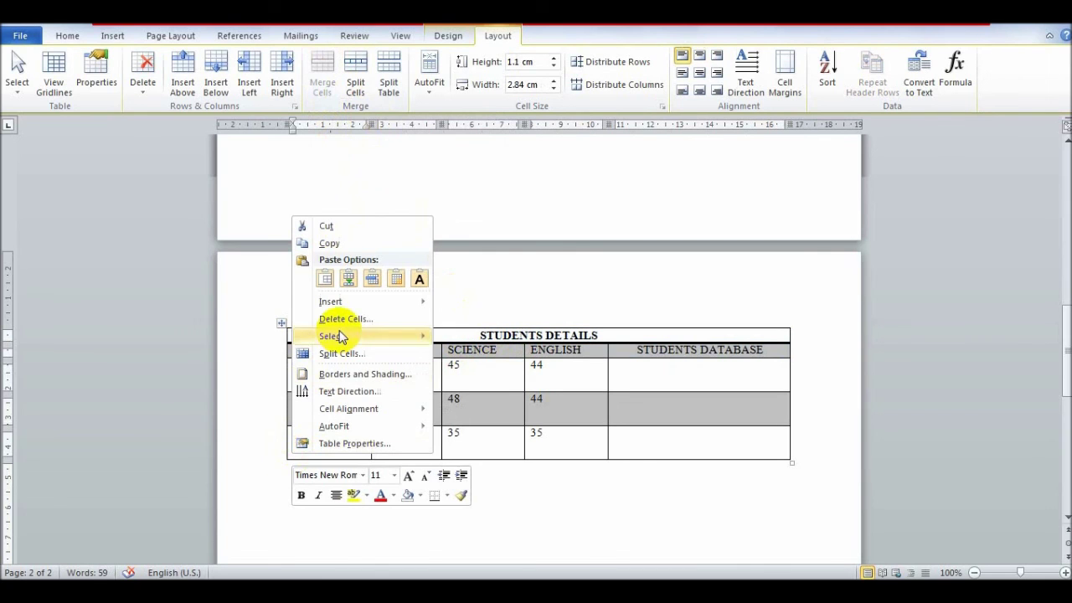
pyautogui.moveTo(358, 300)
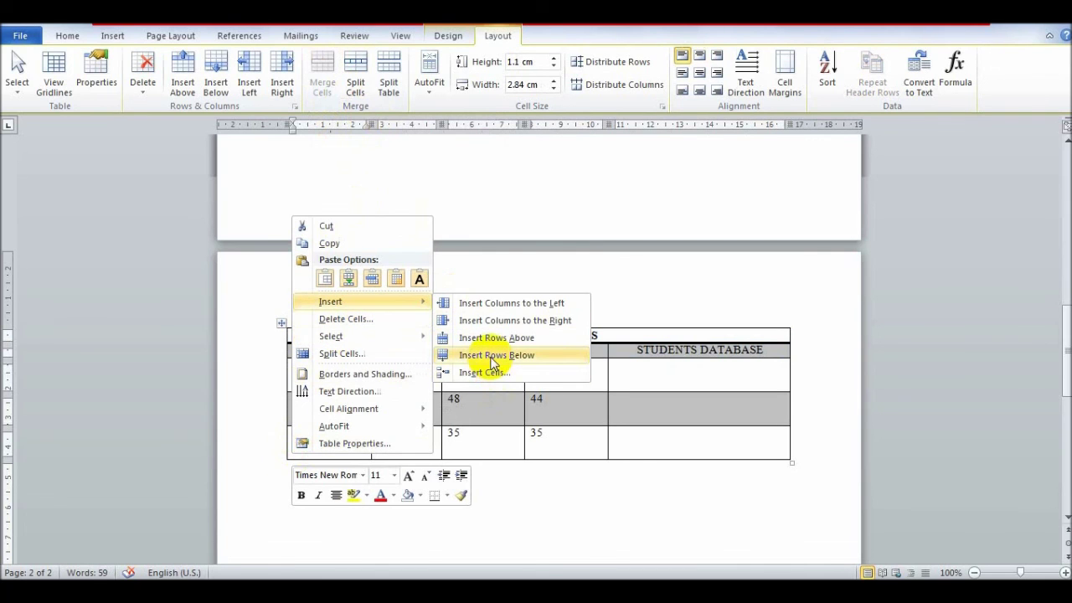
pyautogui.click(494, 355)
# Split the empty last row's cell in the NAME column into 2 columns and 2 rows, and clear the cell selection
pyautogui.click(403, 469)
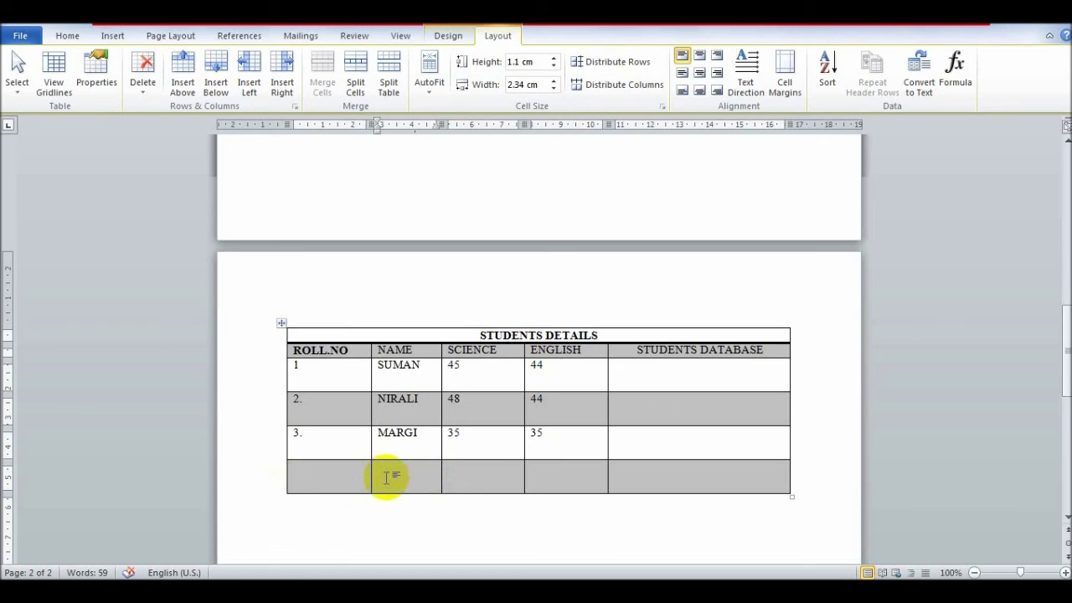
pyautogui.click(355, 89)
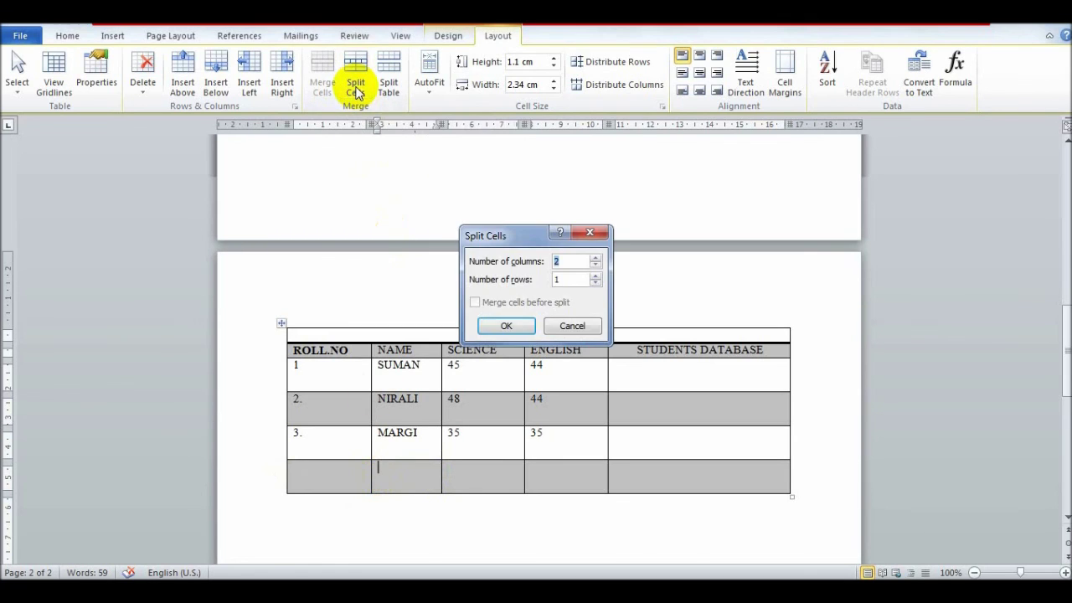
pyautogui.click(561, 281)
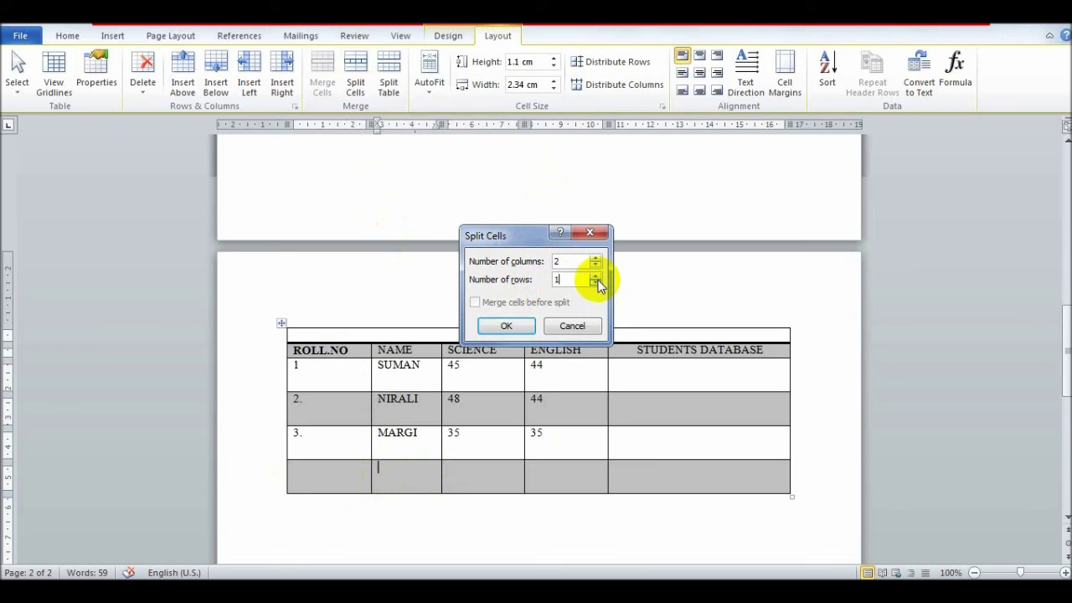
pyautogui.click(596, 277)
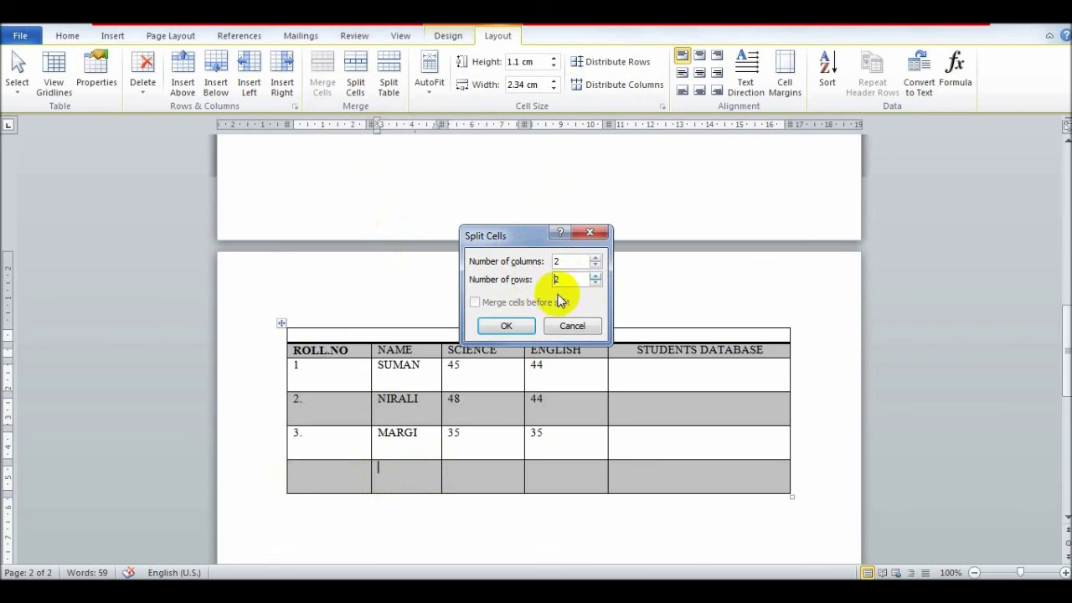
pyautogui.click(509, 325)
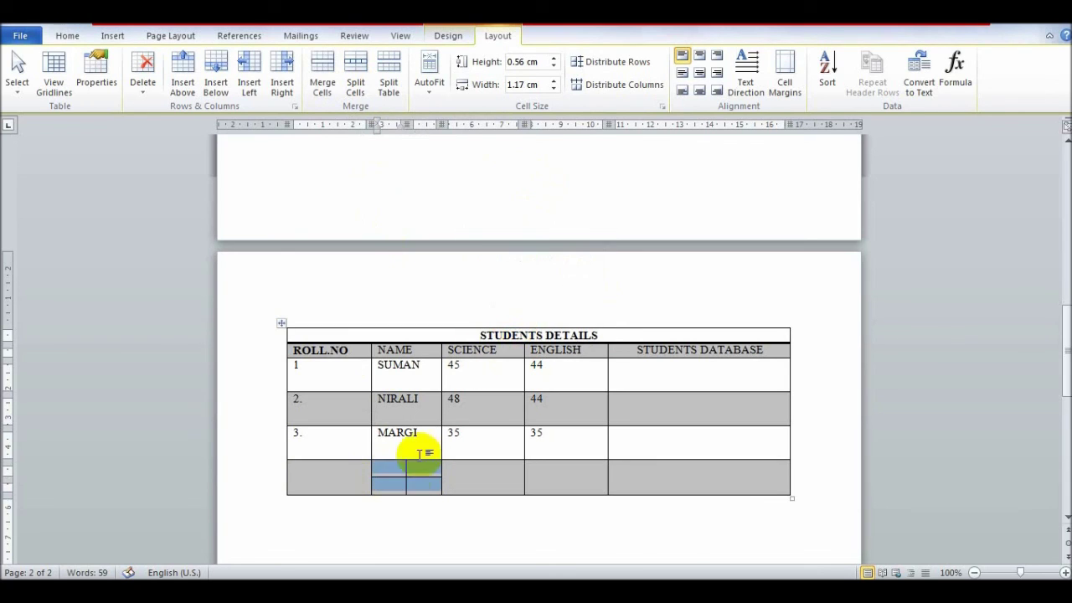
pyautogui.click(392, 483)
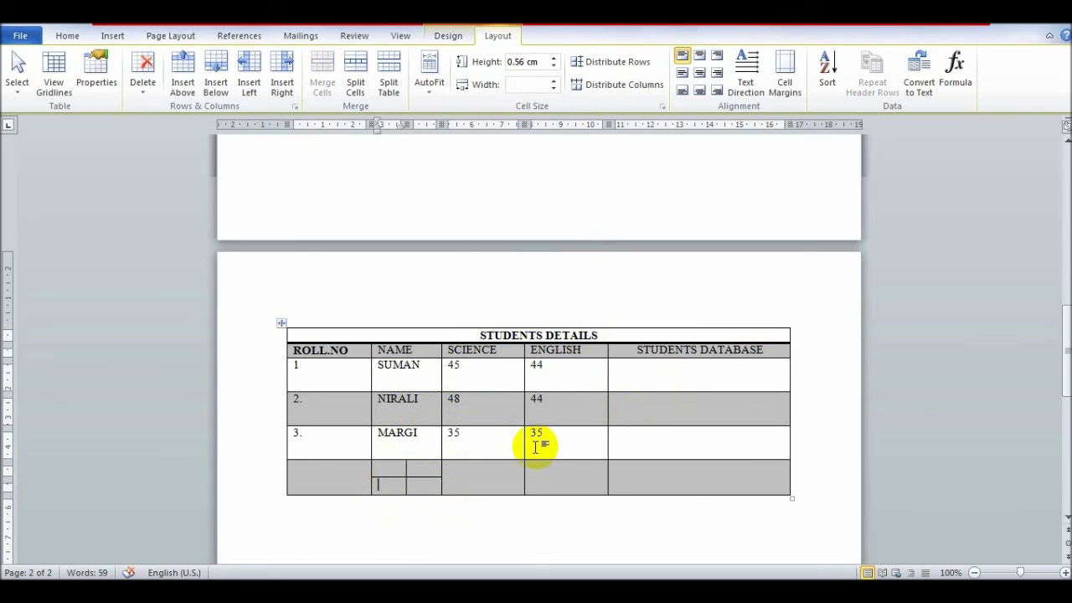
# Split the table in two so that the row with roll number 2 starts the second table
pyautogui.click(425, 403)
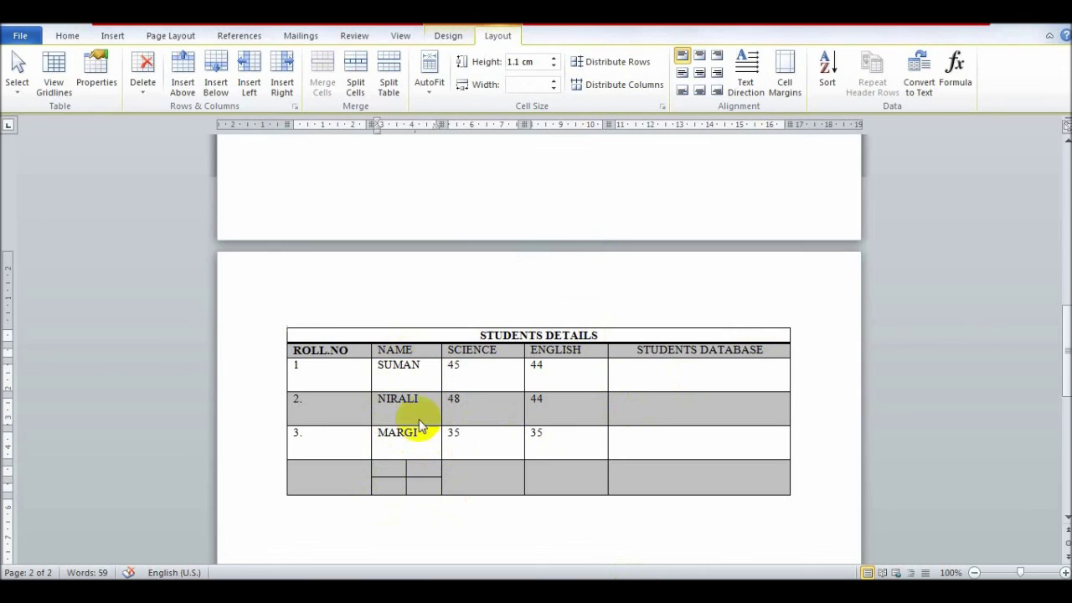
pyautogui.click(302, 402)
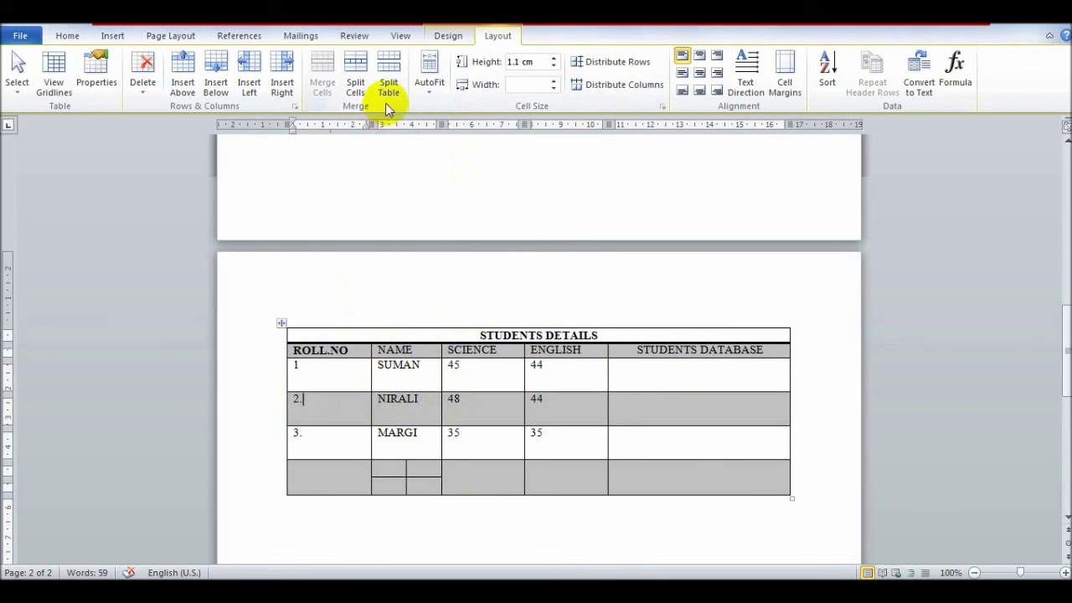
pyautogui.click(388, 69)
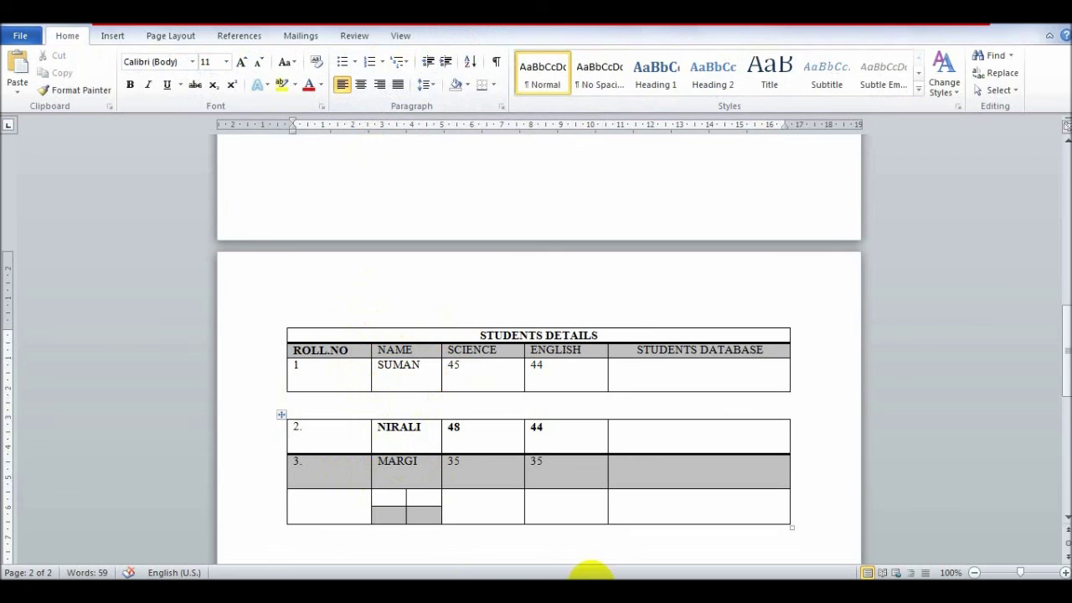
pyautogui.click(360, 457)
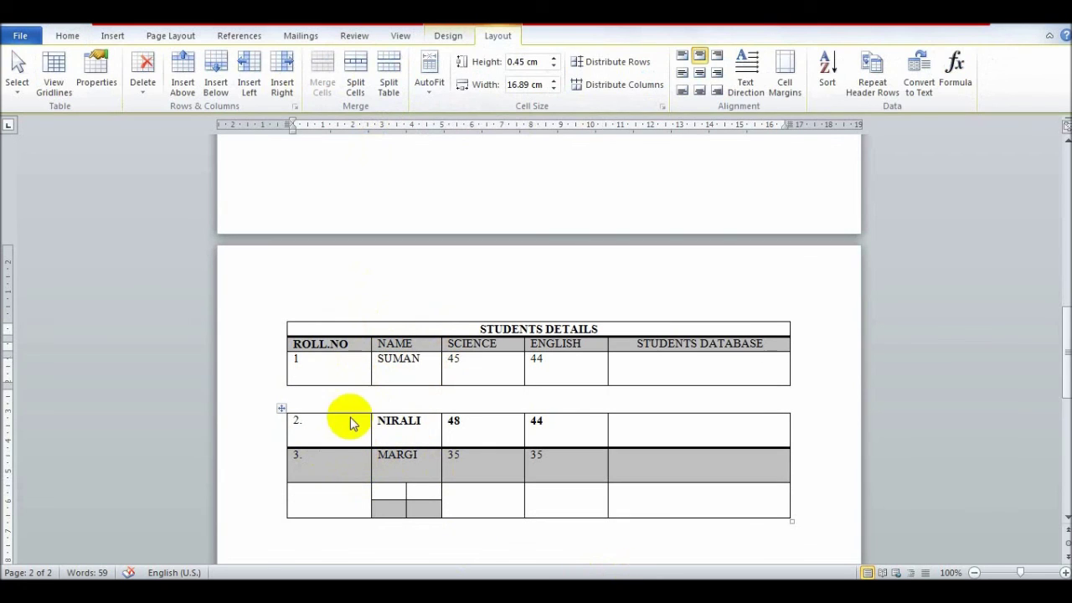